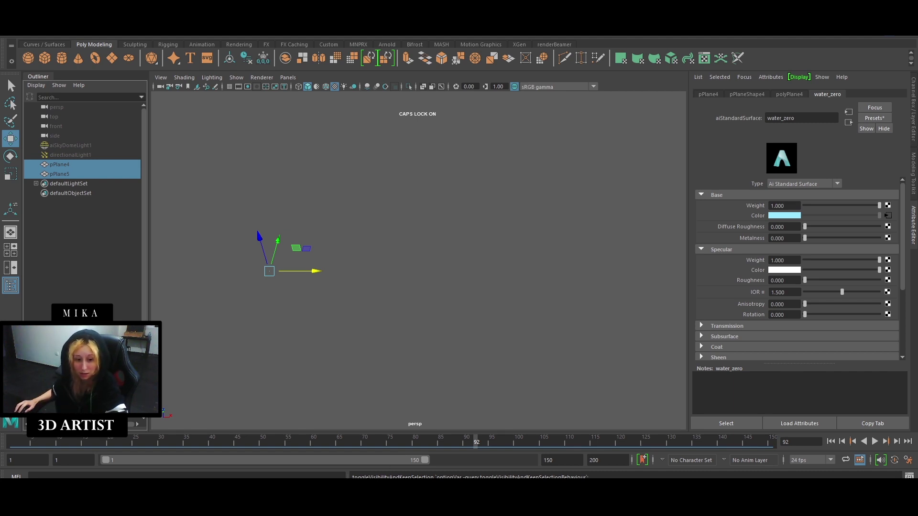
- Browse the UNITY TOON SHADER OCEAN image results, ending on the Wind Waker toon ocean screenshot
{"action": "key", "text": "alt+Tab"}
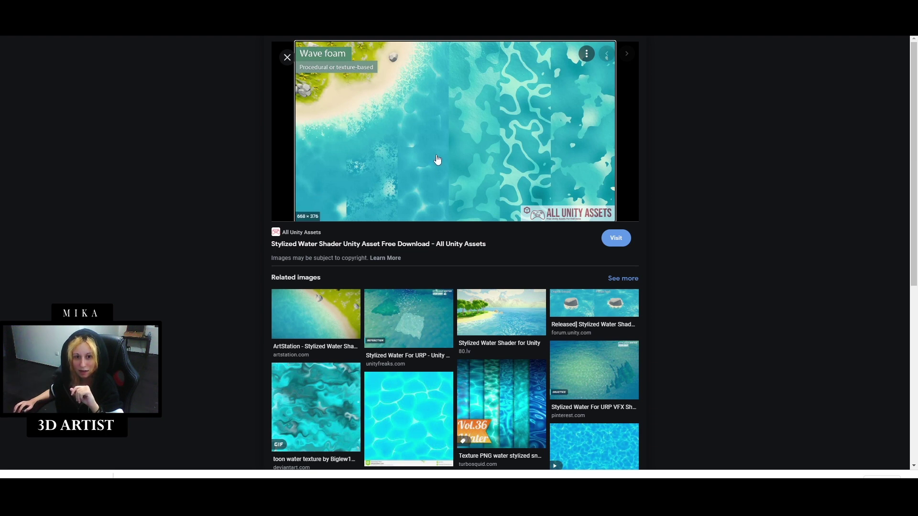
{"action": "key", "text": "Right"}
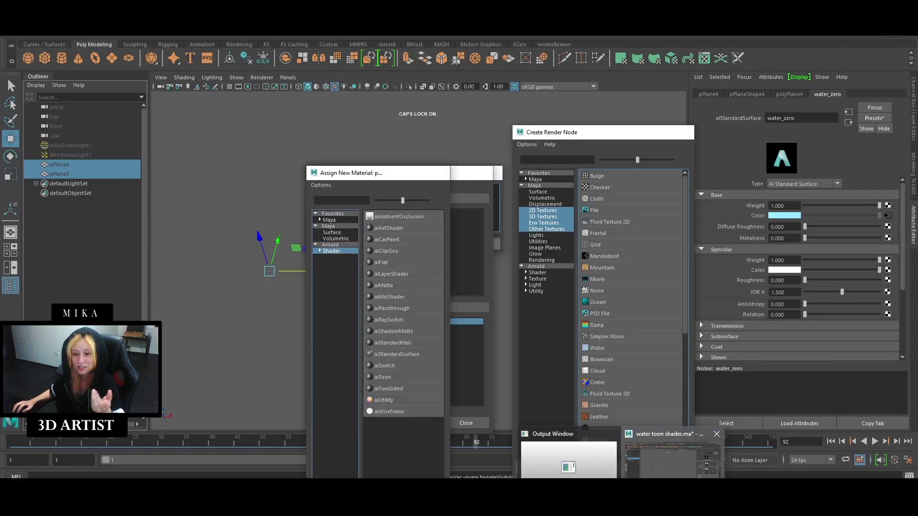
- Unhide pPlane4 and pPlane5 and orbit the persp view to inspect both water planes
{"action": "left_click", "coordinate": [569, 459]}
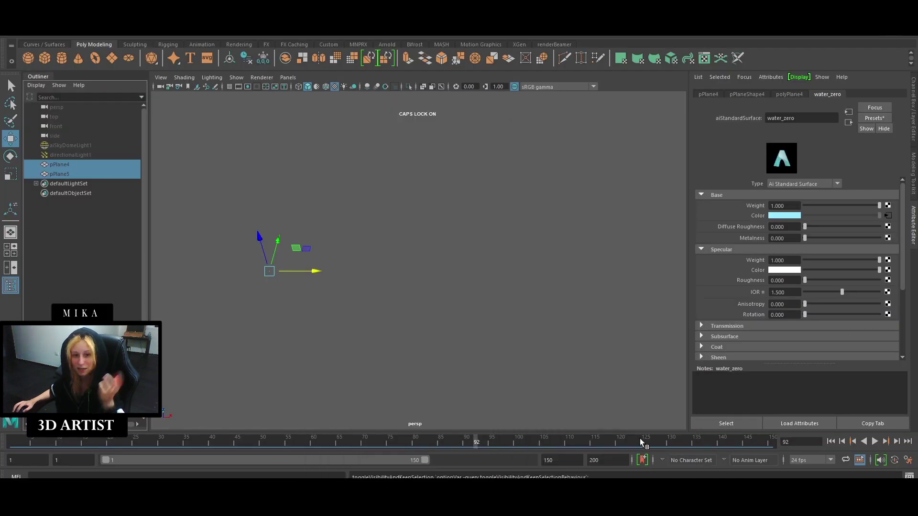
{"action": "key", "text": "h"}
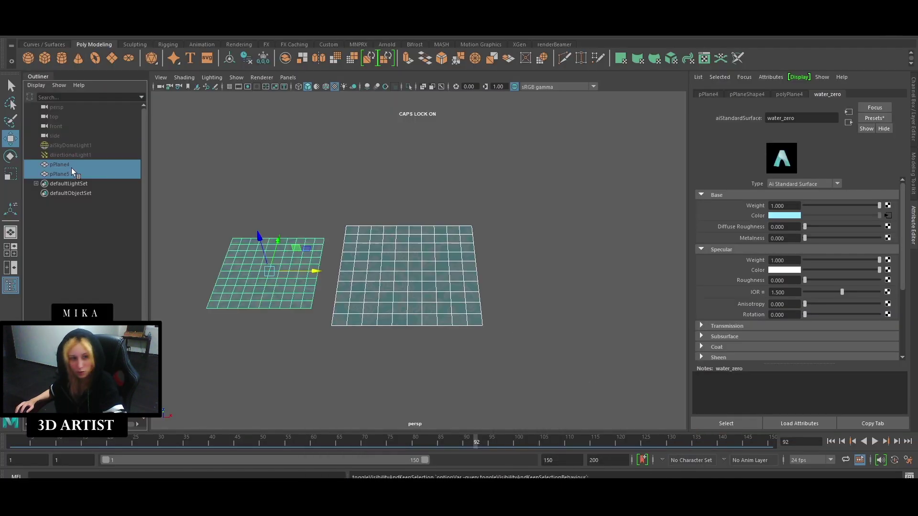
{"action": "left_click", "coordinate": [320, 177]}
{"action": "middle_click_drag", "start_coordinate": [422, 349], "coordinate": [471, 354], "text": "alt"}
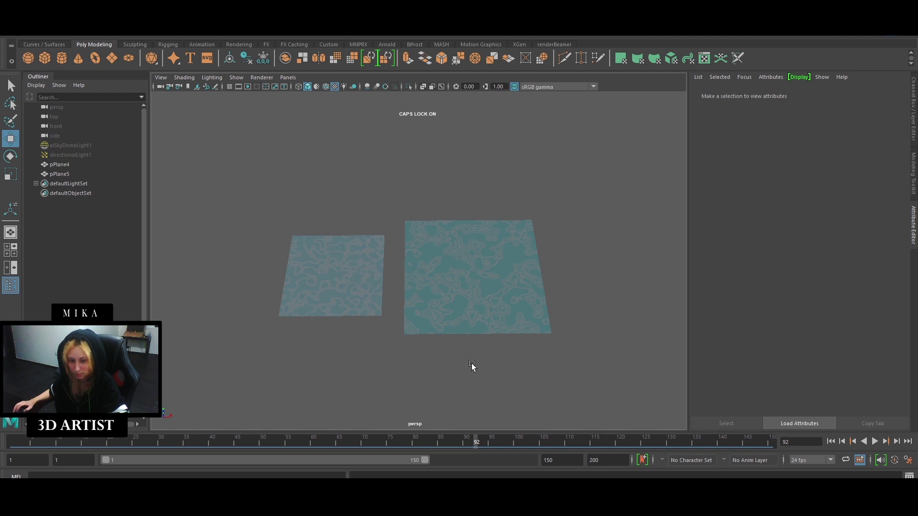
{"action": "right_click_drag", "start_coordinate": [471, 369], "coordinate": [498, 352], "text": "alt"}
{"action": "left_click_drag", "start_coordinate": [497, 352], "coordinate": [481, 364], "text": "alt"}
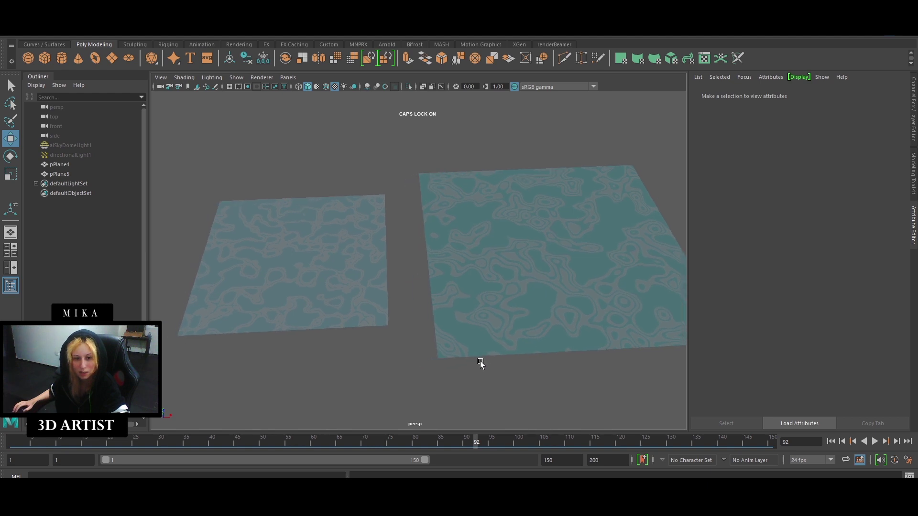
{"action": "left_click", "coordinate": [277, 245]}
{"action": "left_click", "coordinate": [508, 260]}
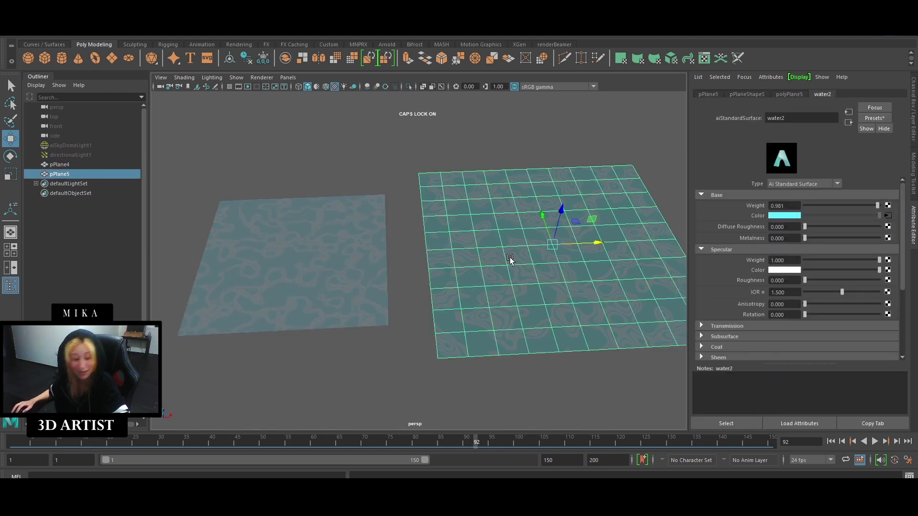
{"action": "left_click", "coordinate": [332, 167]}
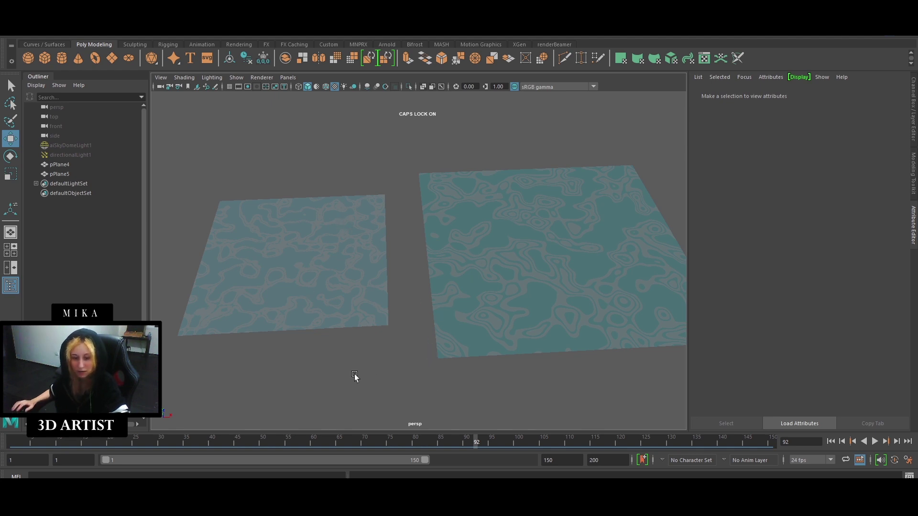
{"action": "left_click", "coordinate": [475, 302]}
{"action": "left_click", "coordinate": [475, 391]}
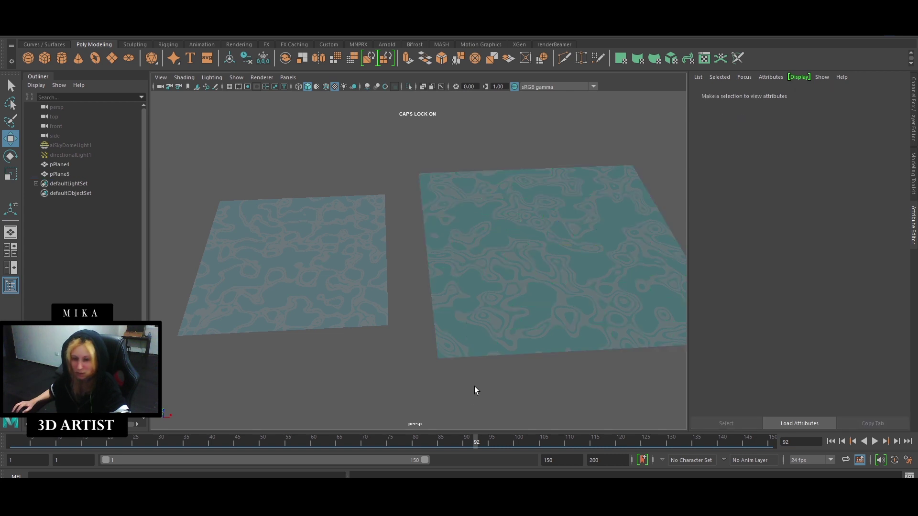
- Play the animation from frame 1 to watch the teal toon water move, then stop it
{"action": "left_click", "coordinate": [830, 441]}
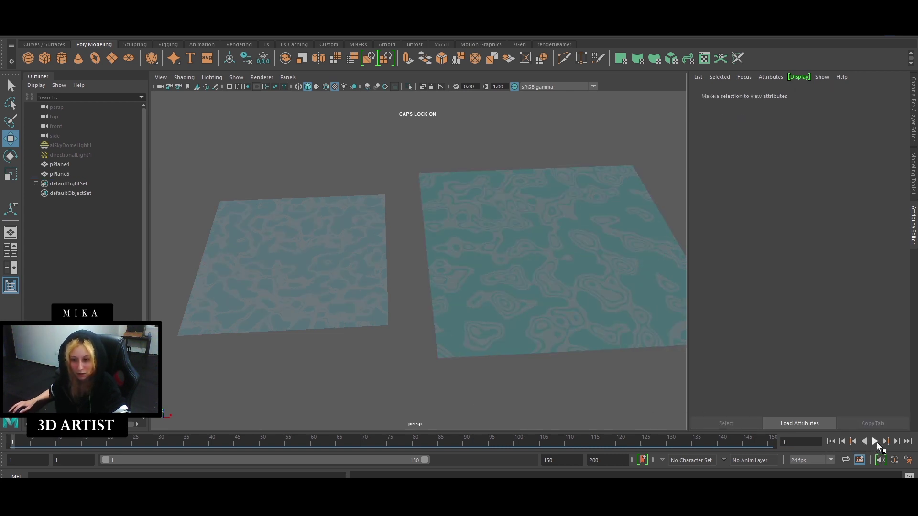
{"action": "left_click", "coordinate": [874, 442]}
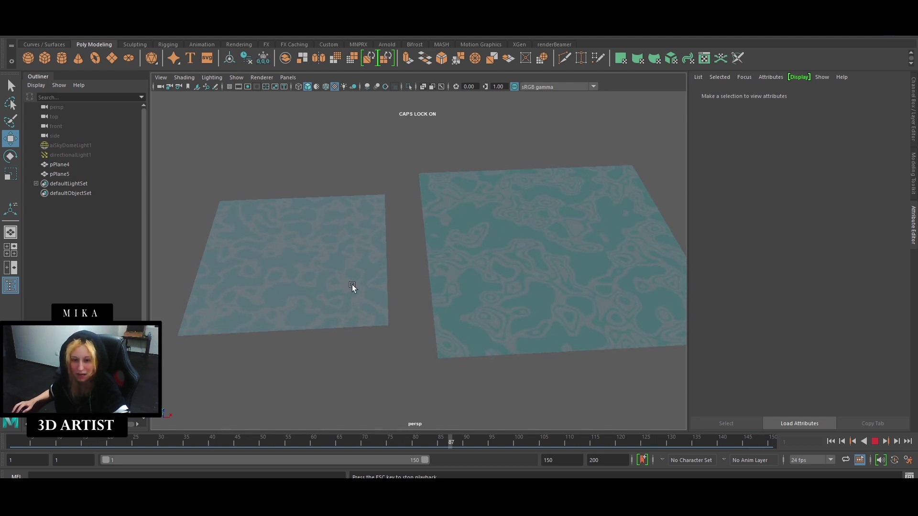
{"action": "left_click", "coordinate": [497, 345]}
{"action": "left_click", "coordinate": [503, 385]}
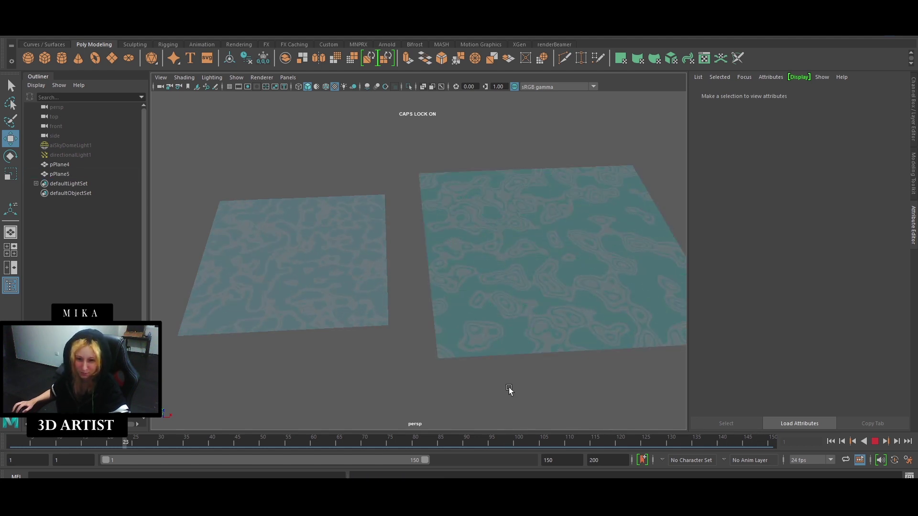
{"action": "left_click", "coordinate": [875, 441]}
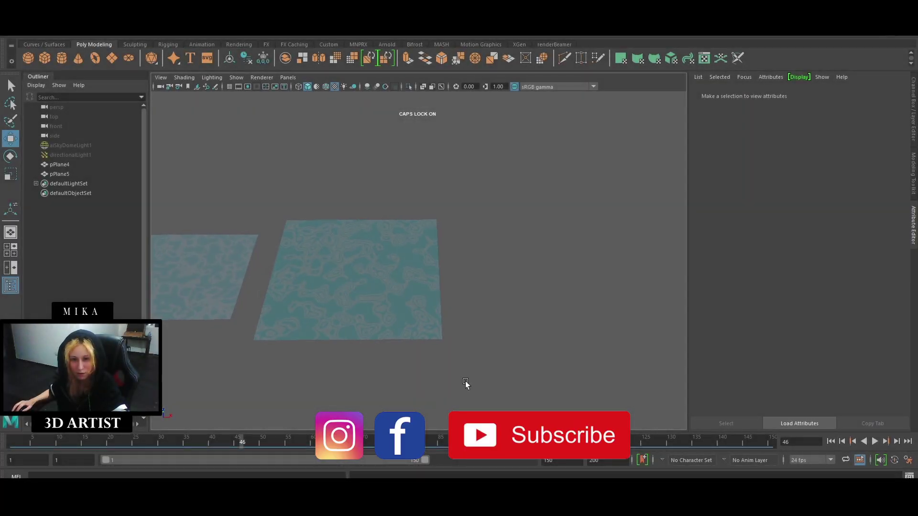
- Create a polygon plane and set its Rotate X to exactly 90
{"action": "middle_click_drag", "start_coordinate": [465, 381], "coordinate": [439, 390], "text": "alt"}
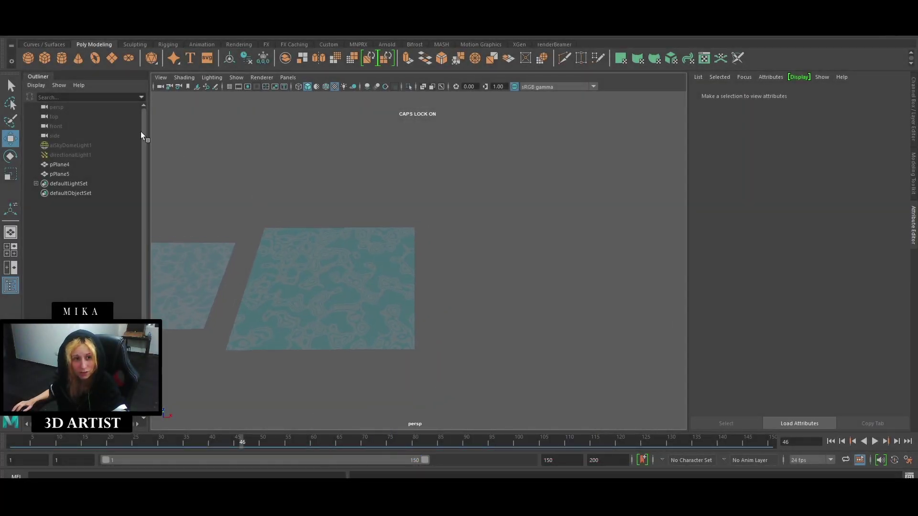
{"action": "left_click", "coordinate": [112, 58]}
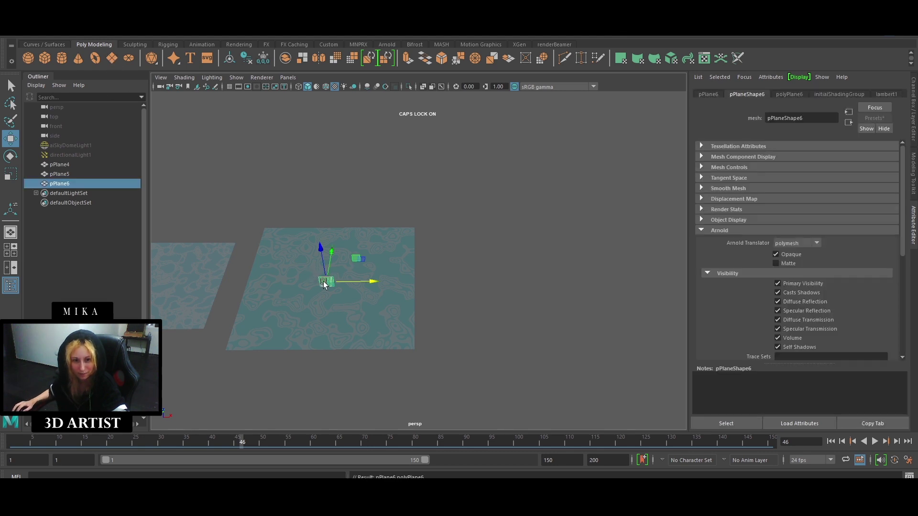
{"action": "key", "text": "e"}
{"action": "key", "text": "r"}
{"action": "left_click_drag", "start_coordinate": [330, 282], "coordinate": [389, 282]}
{"action": "key", "text": "e"}
{"action": "left_click_drag", "start_coordinate": [329, 277], "coordinate": [322, 328]}
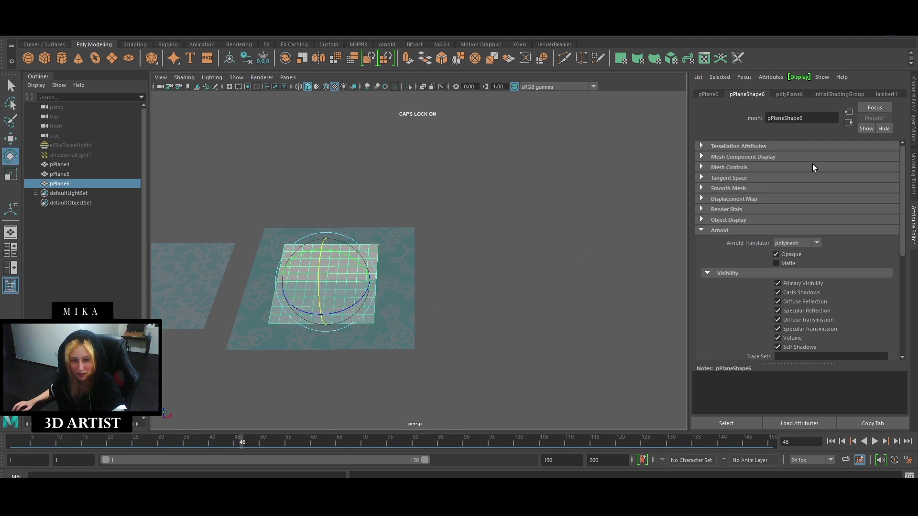
{"action": "left_click", "coordinate": [914, 110]}
{"action": "double_click", "coordinate": [892, 127]}
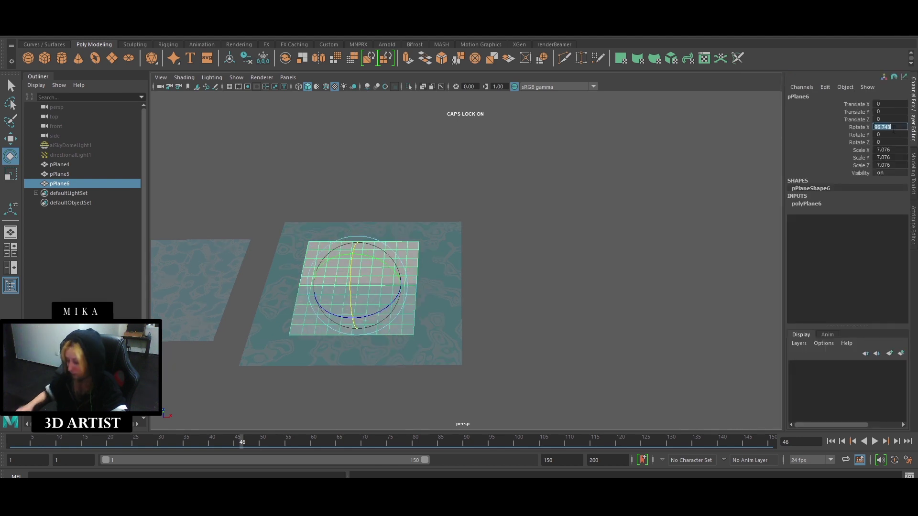
{"action": "type", "text": "90"}
{"action": "key", "text": "Return"}
- Move the plane to Translate X 14.352 and scale it up to 15.192
{"action": "key", "text": "w"}
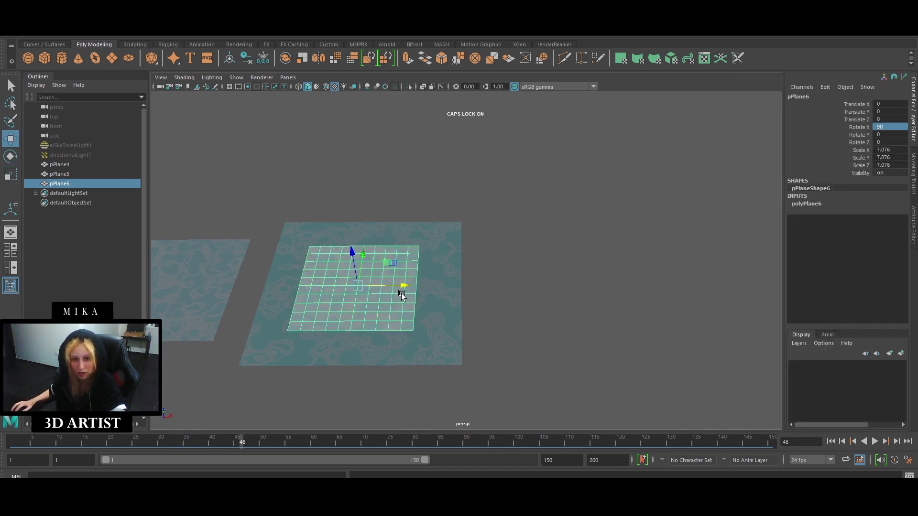
{"action": "left_click_drag", "start_coordinate": [401, 292], "coordinate": [631, 315]}
{"action": "middle_click_drag", "start_coordinate": [631, 315], "coordinate": [553, 328], "text": "alt"}
{"action": "key", "text": "r"}
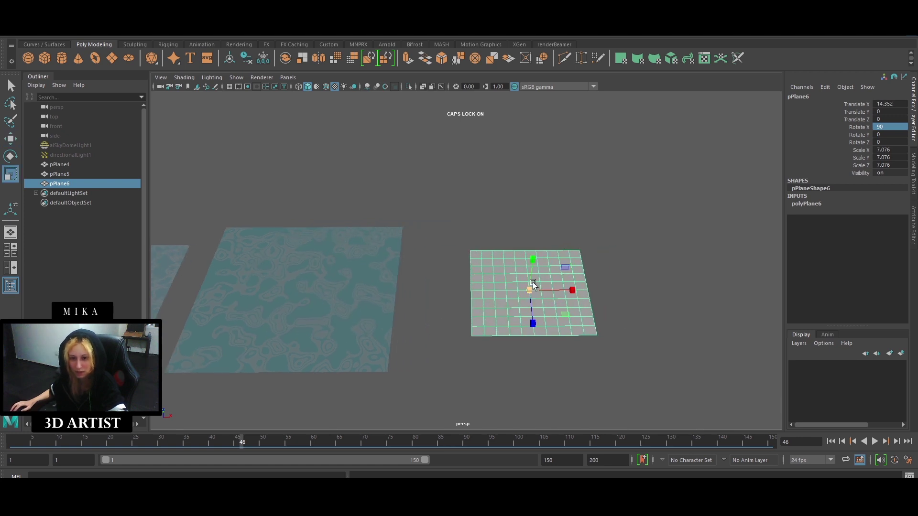
{"action": "left_click_drag", "start_coordinate": [532, 286], "coordinate": [592, 332]}
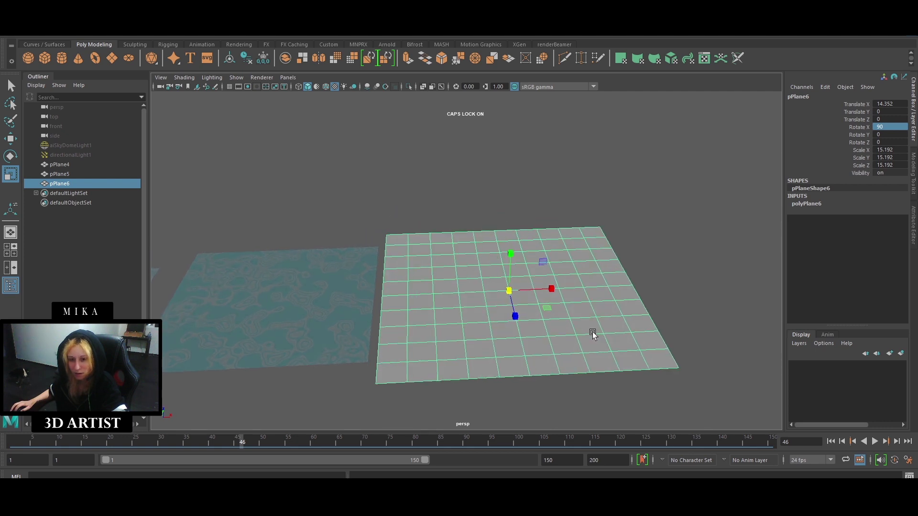
- Assign a new Arnold aiStandardSurface8 material to pPlane6
{"action": "right_click", "coordinate": [468, 310]}
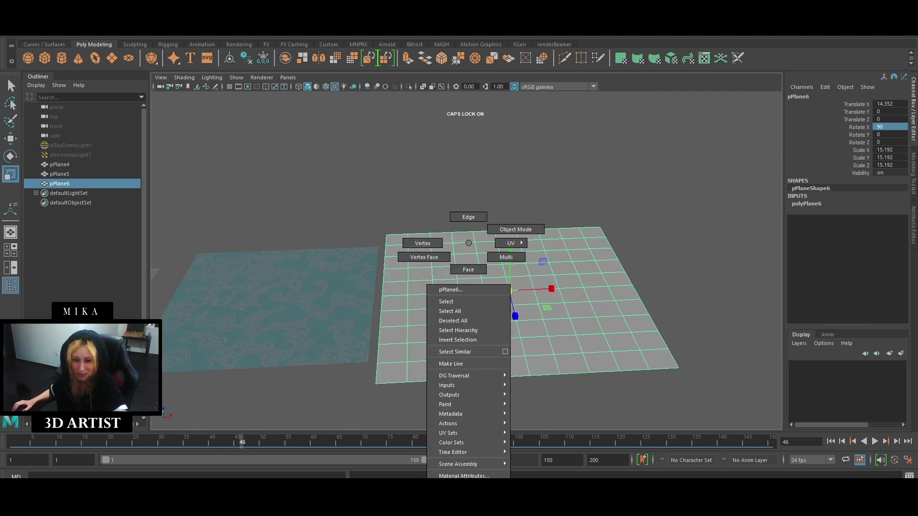
{"action": "left_click", "coordinate": [459, 486]}
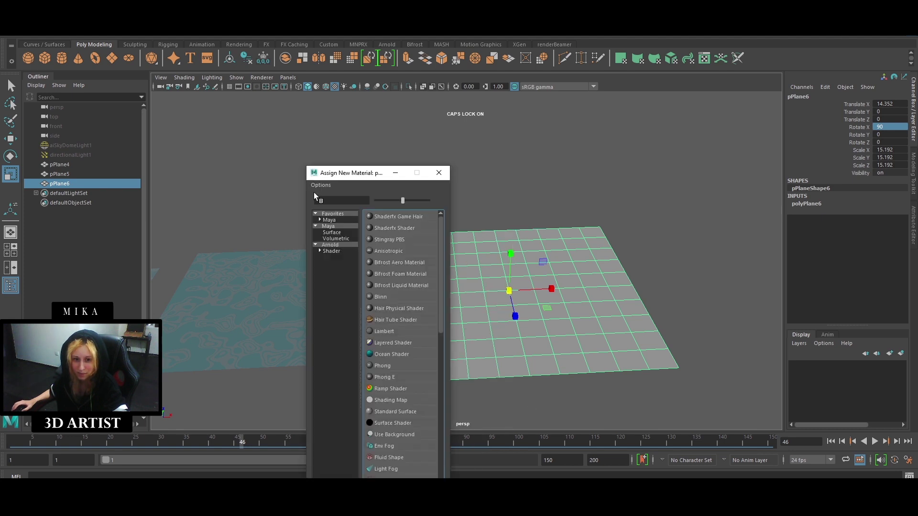
{"action": "left_click", "coordinate": [337, 244]}
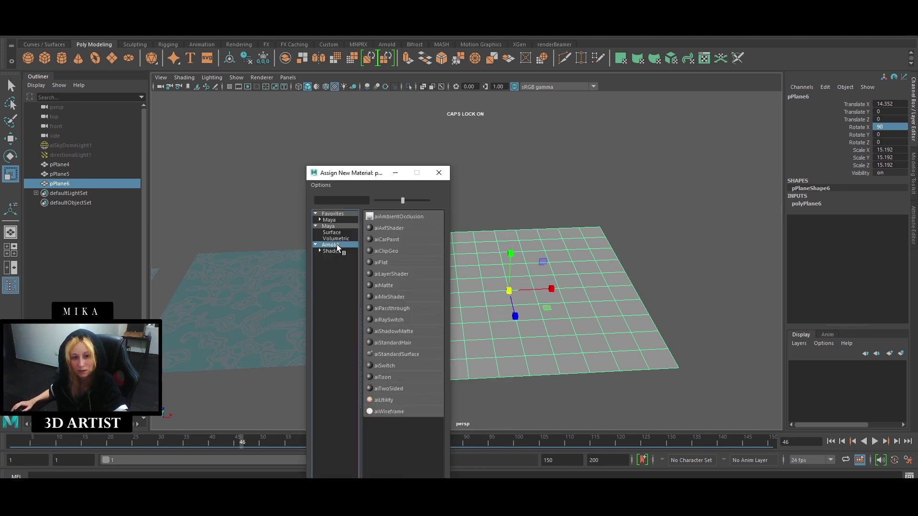
{"action": "left_click", "coordinate": [409, 354]}
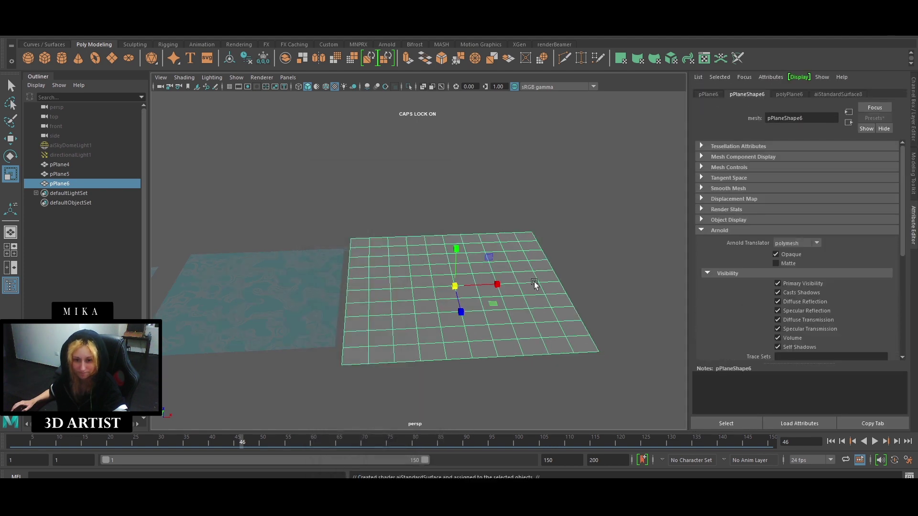
{"action": "left_click", "coordinate": [842, 93]}
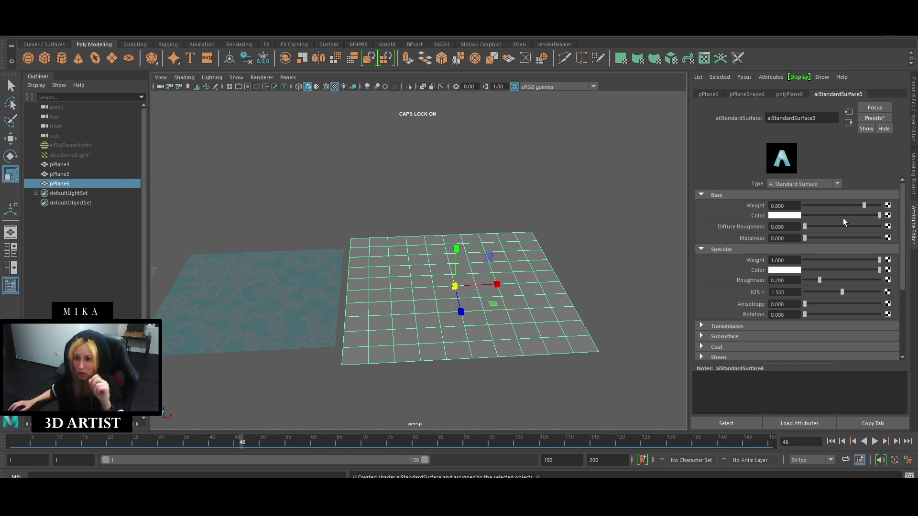
- Apply the Clear_Water preset to the shader, keeping Transmission Weight at 0
{"action": "left_click", "coordinate": [865, 119]}
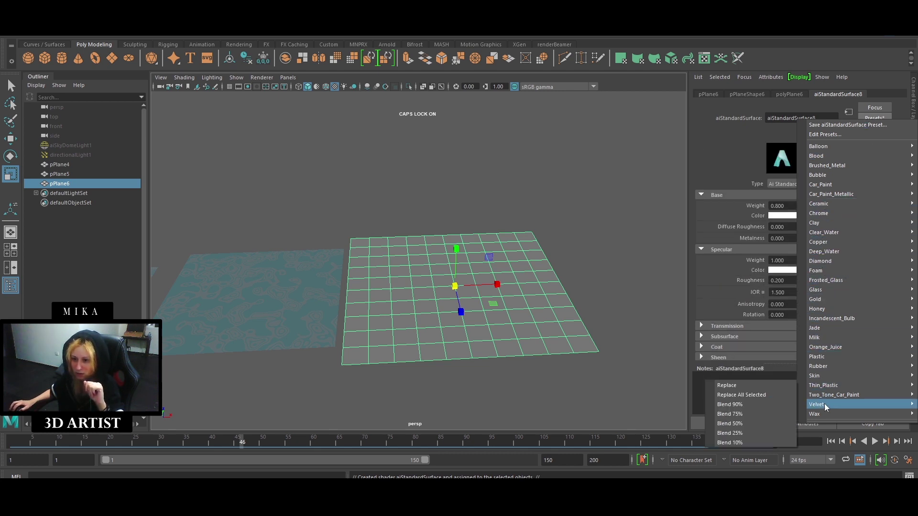
{"action": "mouse_move", "coordinate": [822, 318]}
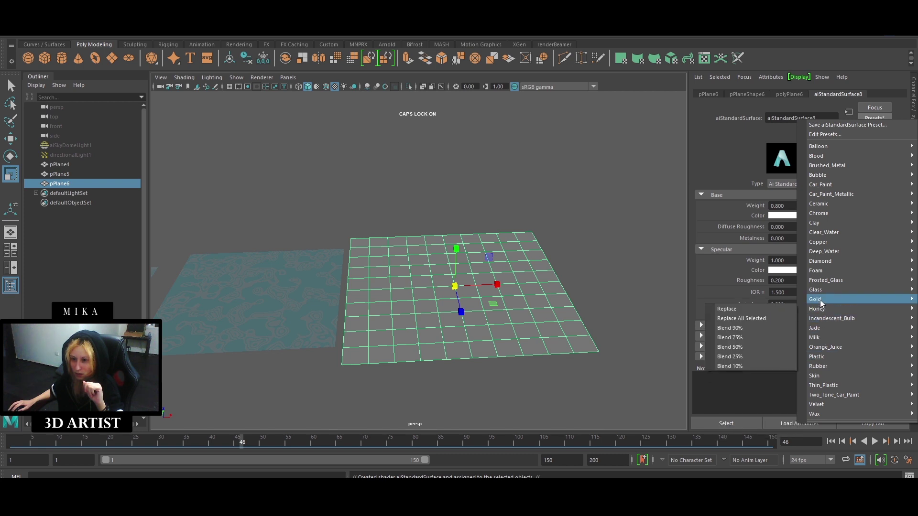
{"action": "mouse_move", "coordinate": [819, 223]}
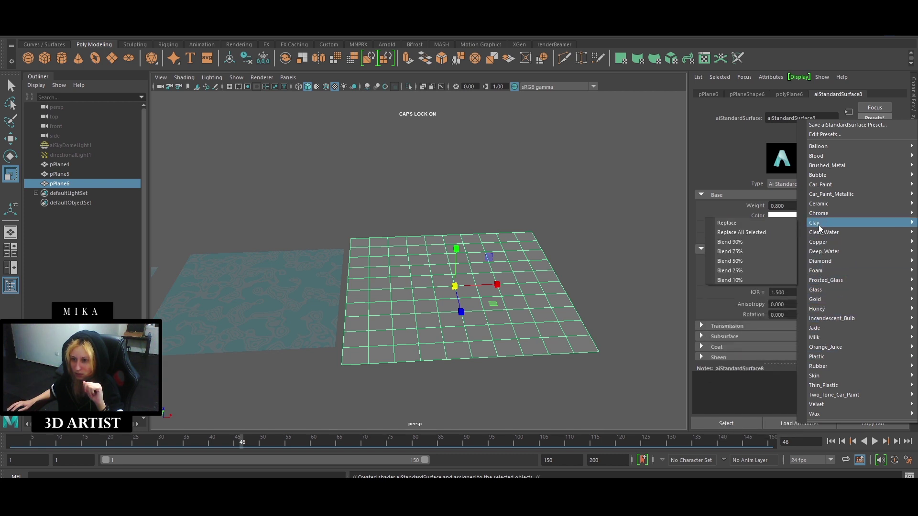
{"action": "mouse_move", "coordinate": [833, 251]}
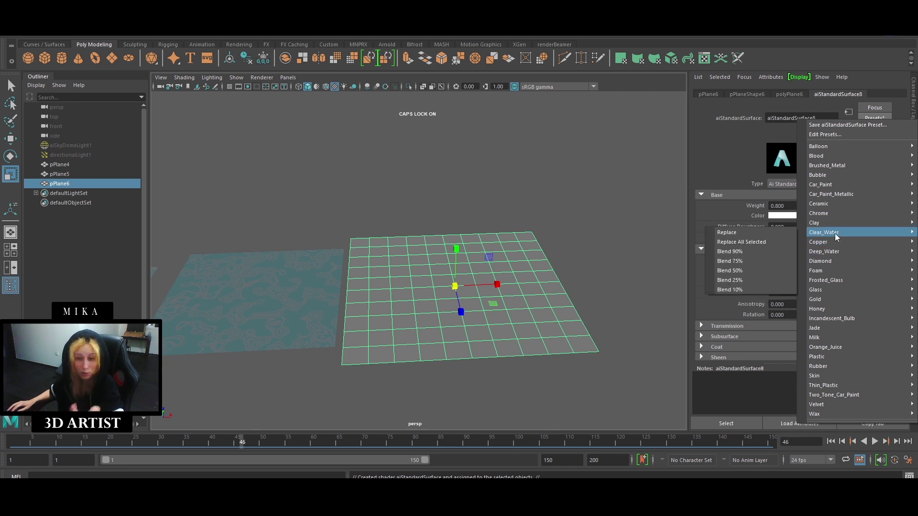
{"action": "left_click", "coordinate": [739, 231]}
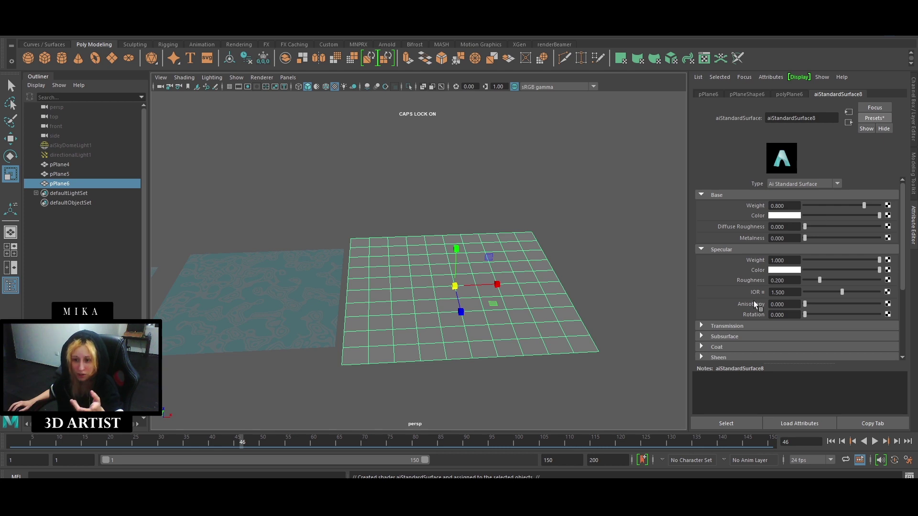
{"action": "left_click", "coordinate": [730, 327]}
{"action": "left_click", "coordinate": [869, 336]}
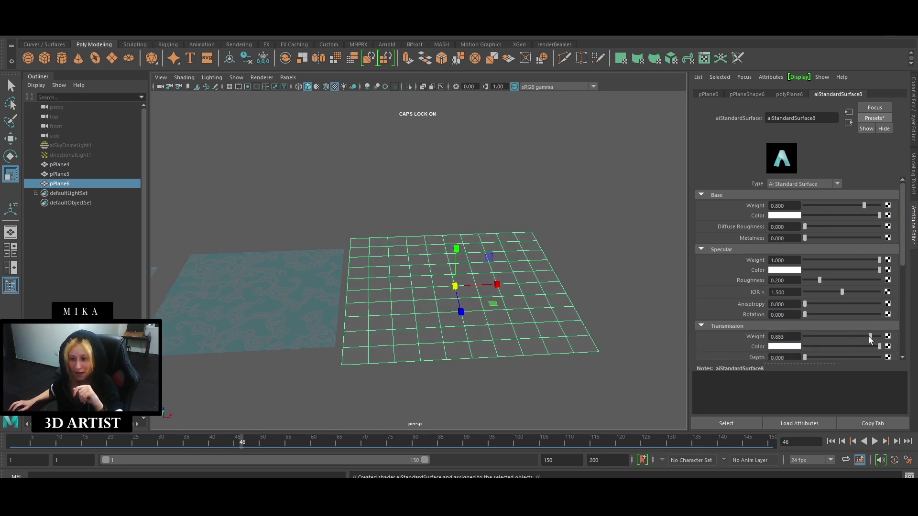
{"action": "left_click_drag", "start_coordinate": [868, 337], "coordinate": [804, 337]}
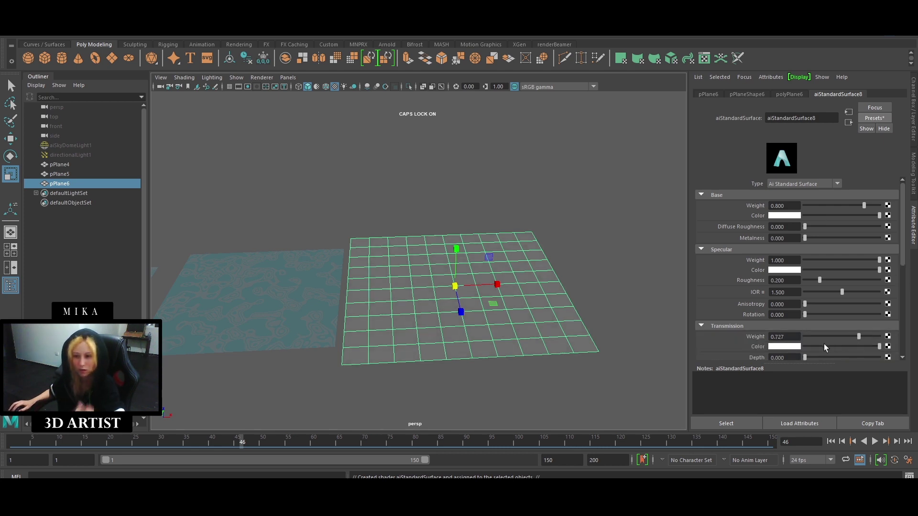
{"action": "left_click", "coordinate": [734, 327]}
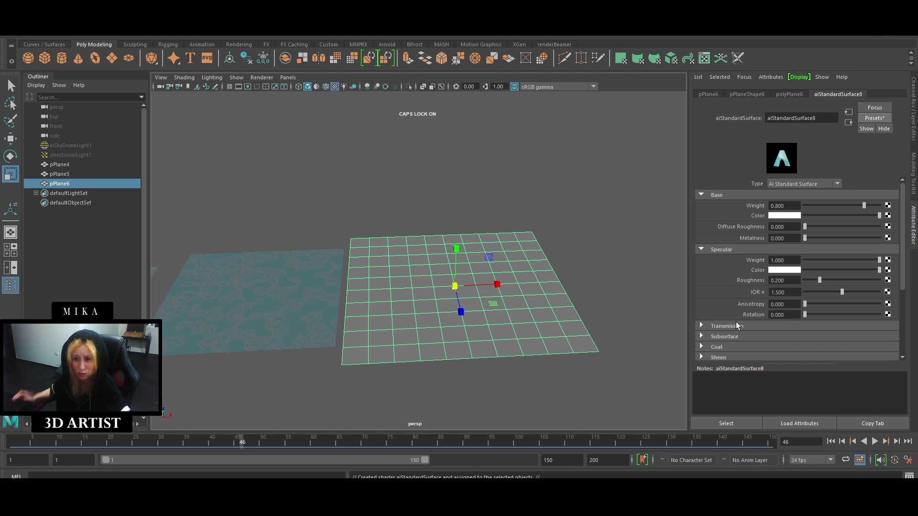
- Open Create Render Node from the Base Color map button and browse the Maya 2D textures
{"action": "double_click", "coordinate": [716, 195]}
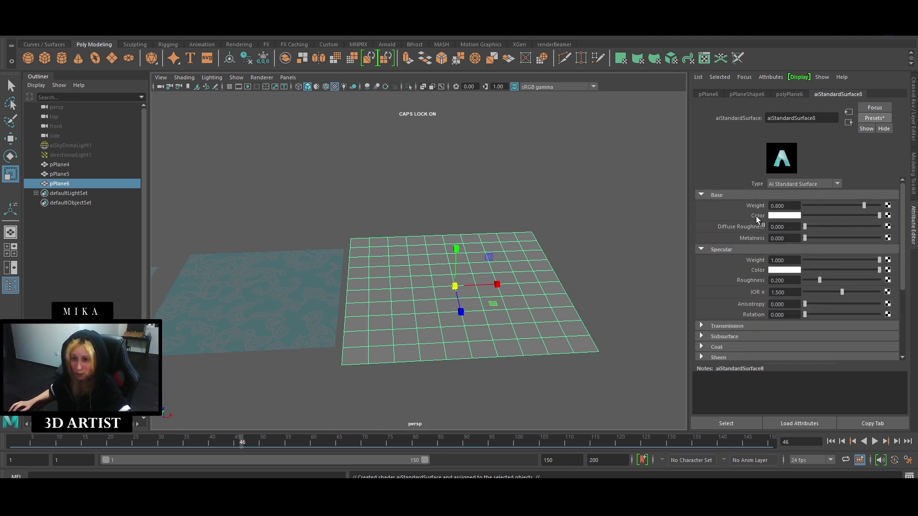
{"action": "left_click", "coordinate": [887, 216]}
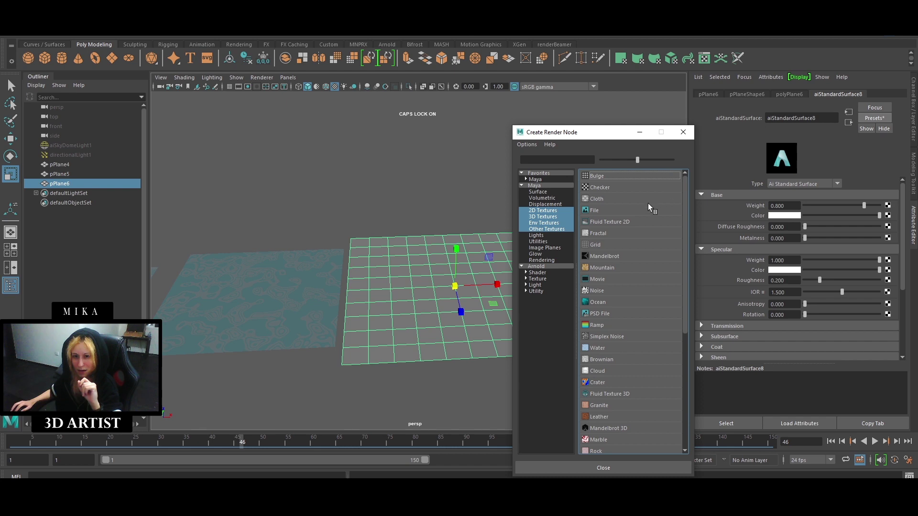
{"action": "scroll", "coordinate": [655, 257], "scroll_direction": "down", "scroll_amount": 1}
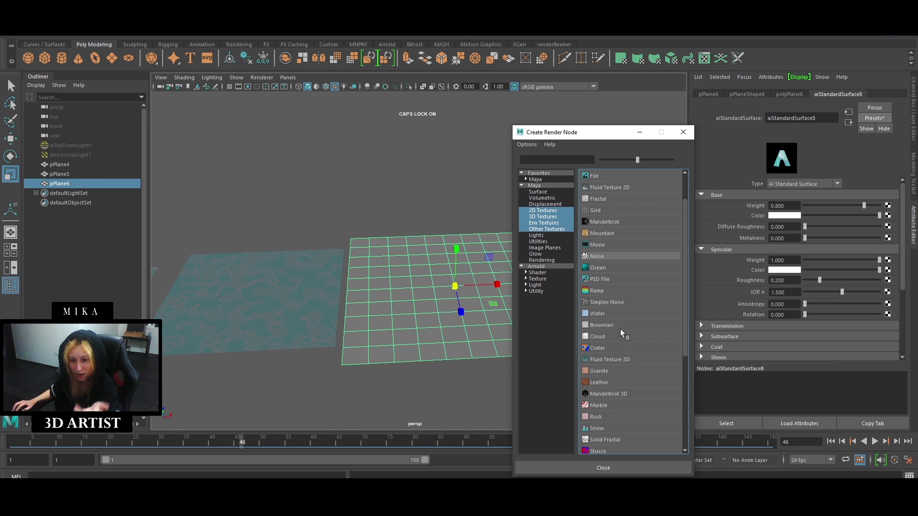
{"action": "scroll", "coordinate": [626, 358], "scroll_direction": "down", "scroll_amount": 3}
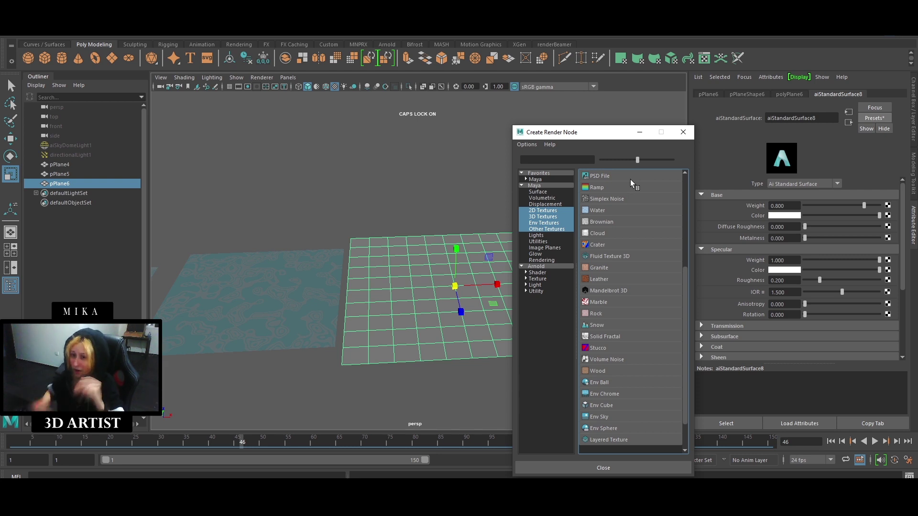
{"action": "scroll", "coordinate": [626, 210], "scroll_direction": "up", "scroll_amount": 4}
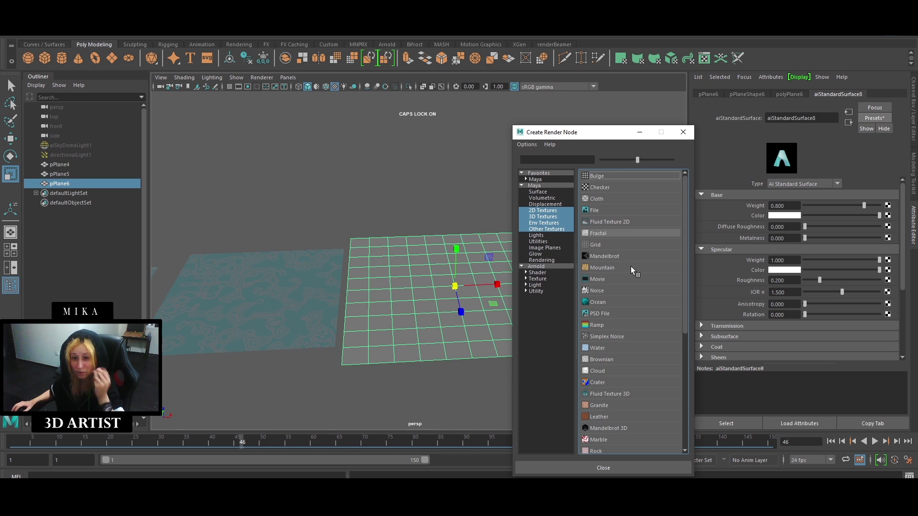
- Pick Noise for Base Color, then set Threshold 0.221, Amplitude 1 and Ratio 0
{"action": "left_click", "coordinate": [597, 290]}
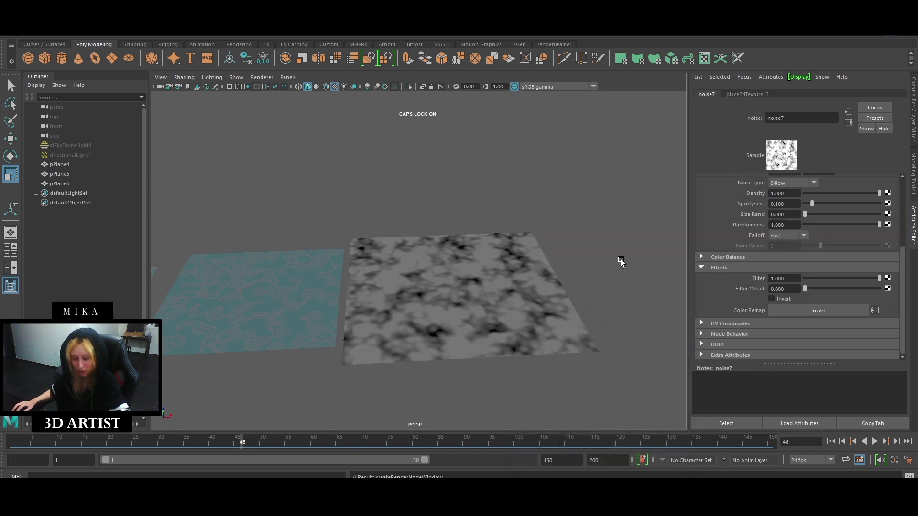
{"action": "left_click_drag", "start_coordinate": [623, 258], "coordinate": [631, 300], "text": "alt"}
{"action": "scroll", "coordinate": [745, 284], "scroll_direction": "up", "scroll_amount": 5}
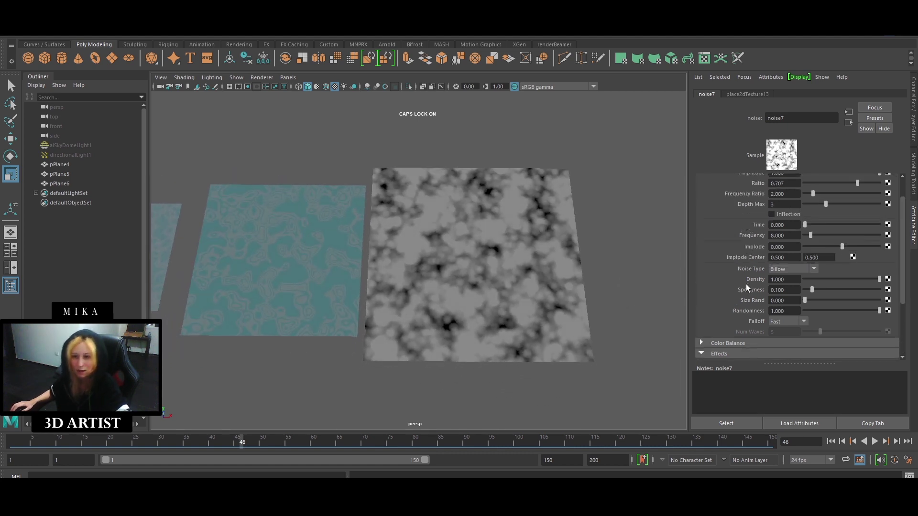
{"action": "left_click_drag", "start_coordinate": [821, 190], "coordinate": [882, 201]}
{"action": "left_click", "coordinate": [833, 202]}
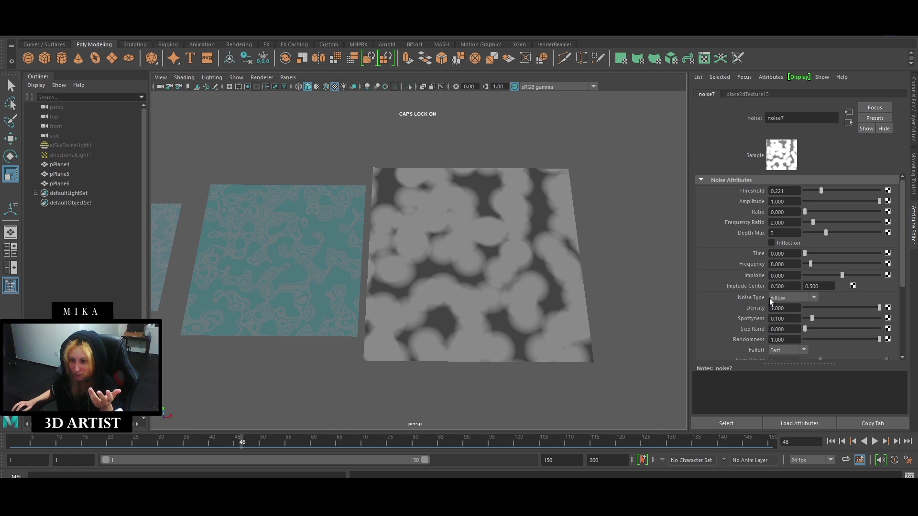
- Switch the noise type to SpaceTime and set Threshold to 0.182
{"action": "left_click", "coordinate": [799, 300]}
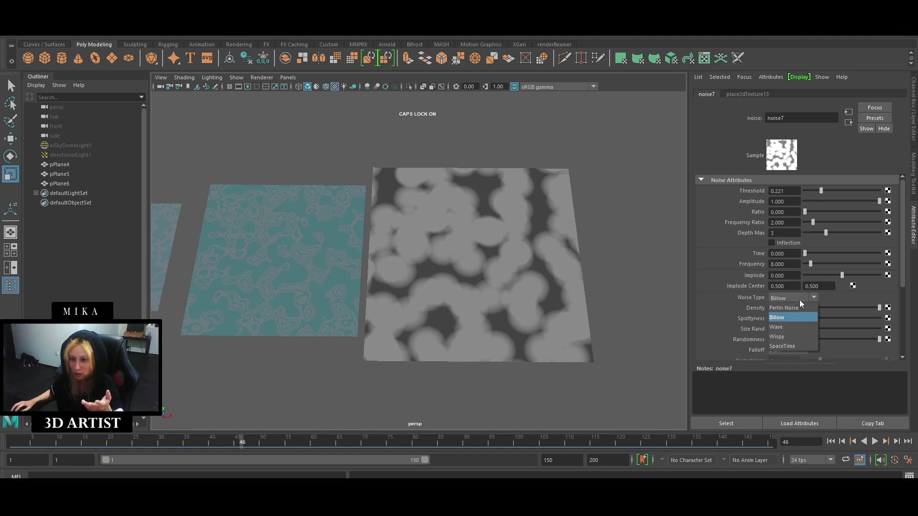
{"action": "left_click", "coordinate": [793, 346]}
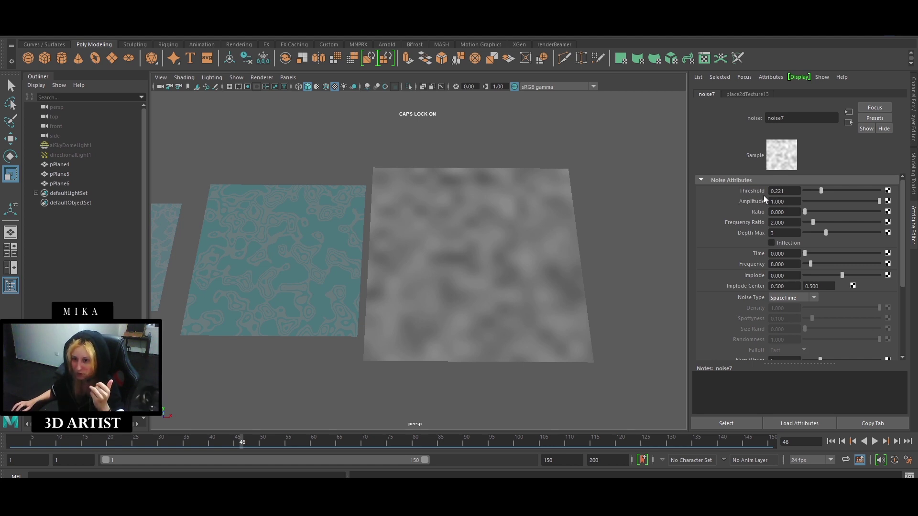
{"action": "double_click", "coordinate": [786, 191]}
{"action": "type", "text": "0.18"}
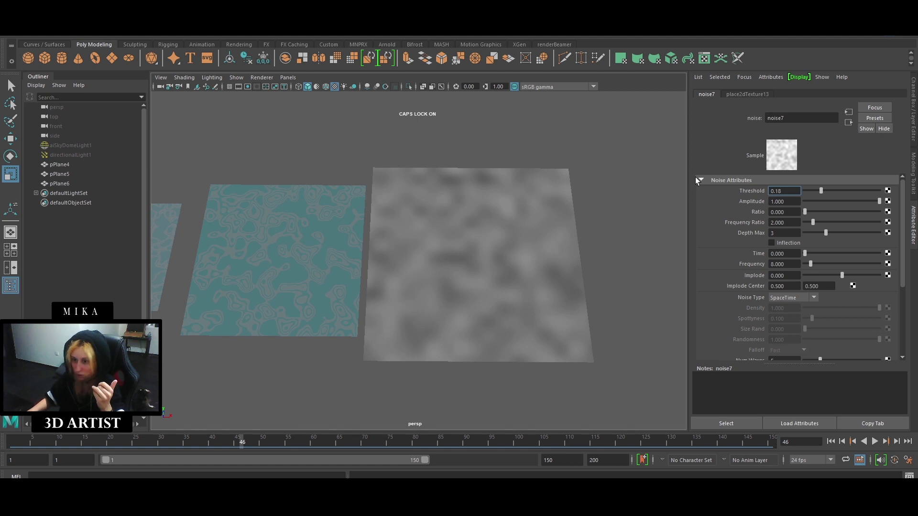
{"action": "type", "text": "2"}
{"action": "key", "text": "Return"}
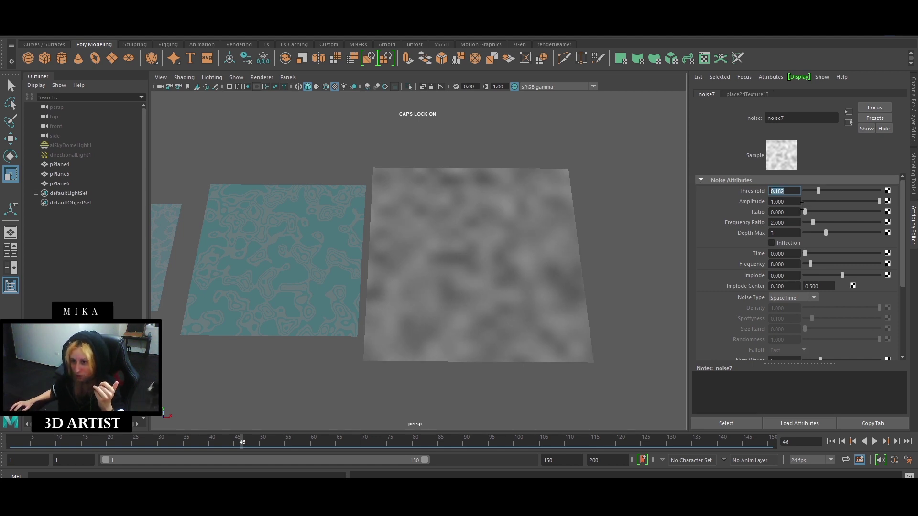
- Set the noise Amplitude to 6, then look over the Wind Waker toon ocean references
{"action": "left_click", "coordinate": [798, 204]}
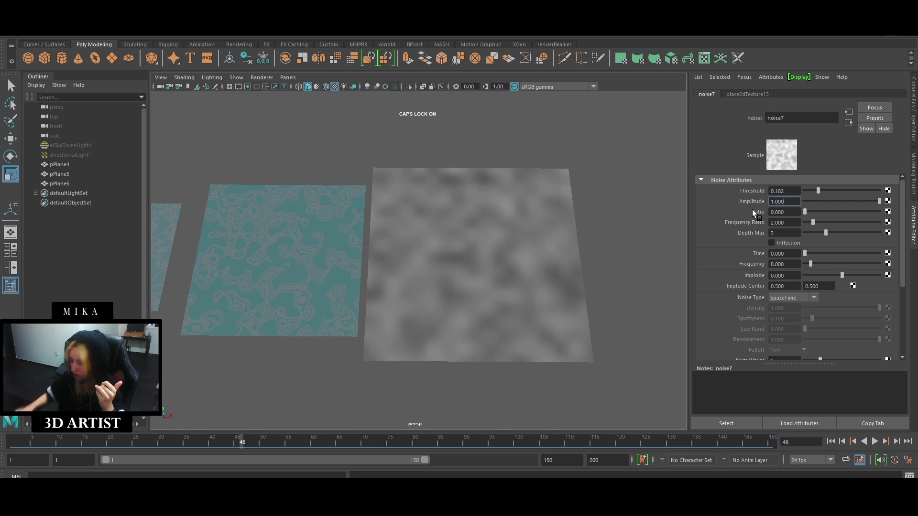
{"action": "key", "text": "BackSpace"}
{"action": "type", "text": "1"}
{"action": "key", "text": "Return"}
{"action": "type", "text": "6"}
{"action": "key", "text": "Return"}
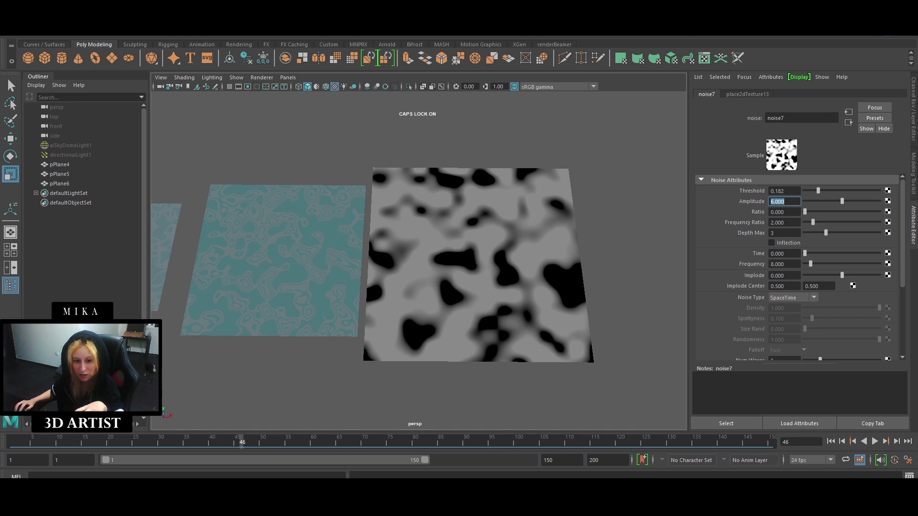
{"action": "key", "text": "alt+Tab"}
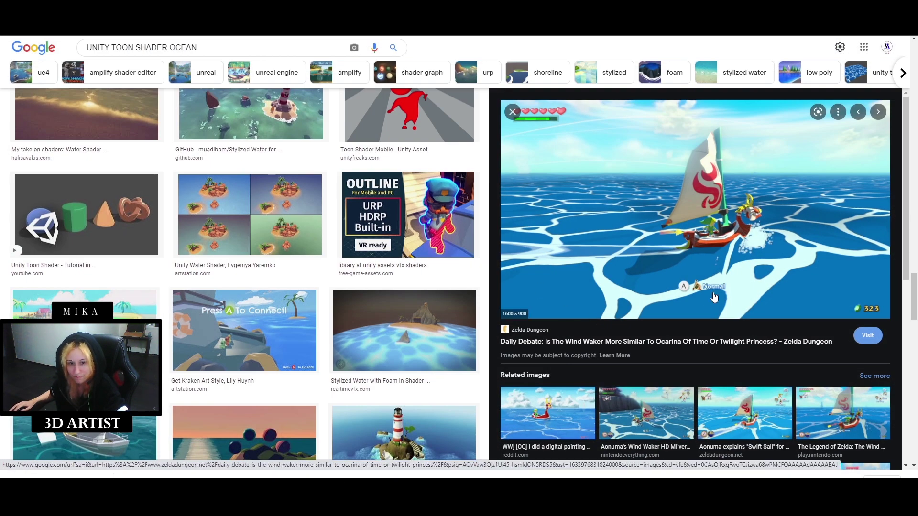
{"action": "scroll", "coordinate": [679, 401], "scroll_direction": "down", "scroll_amount": 4}
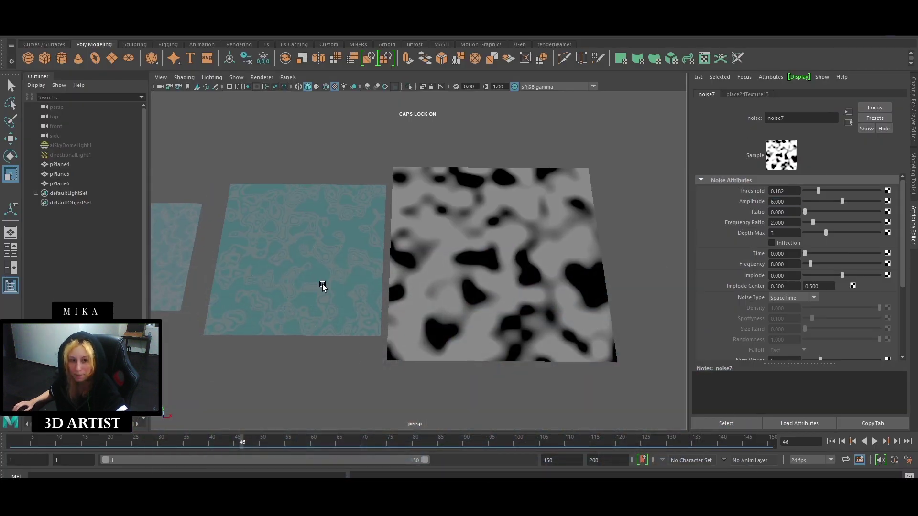
- Play the scene from frame 1 to preview the water planes, stopping at frame 19
{"action": "middle_click_drag", "start_coordinate": [322, 287], "coordinate": [442, 282], "text": "alt"}
{"action": "scroll", "coordinate": [449, 290], "scroll_direction": "up", "scroll_amount": 2}
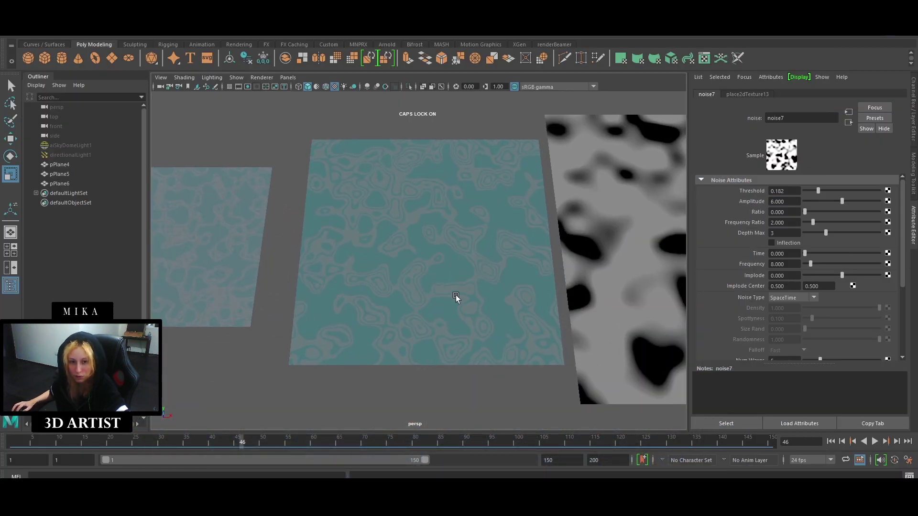
{"action": "left_click", "coordinate": [830, 441]}
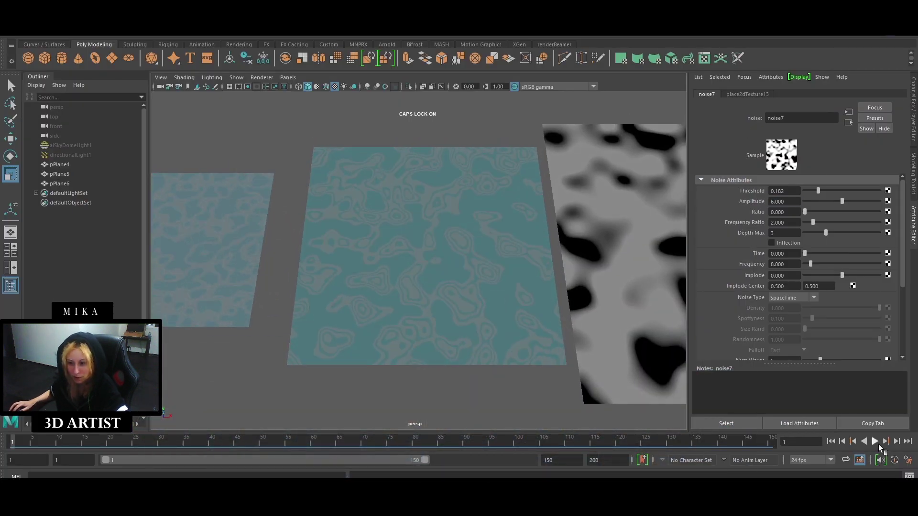
{"action": "left_click", "coordinate": [876, 442]}
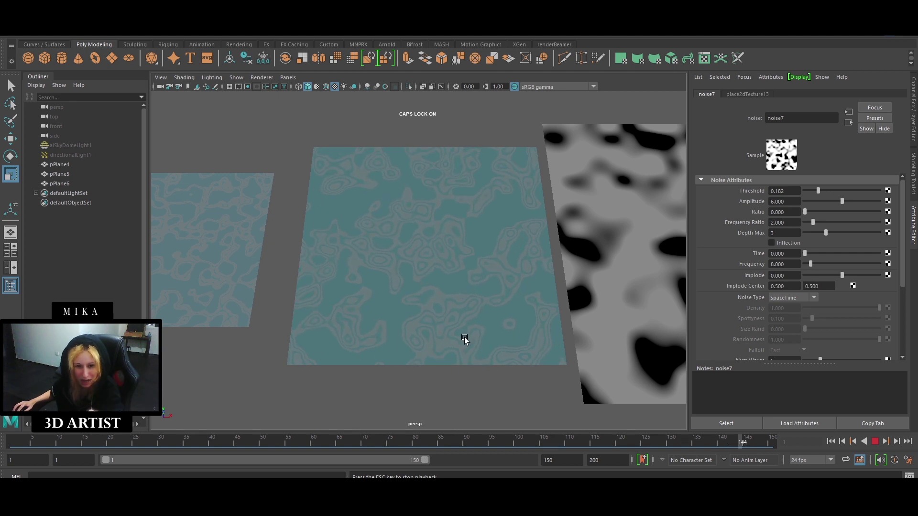
{"action": "key", "text": "Escape"}
{"action": "scroll", "coordinate": [623, 335], "scroll_direction": "down", "scroll_amount": 2}
{"action": "middle_click_drag", "start_coordinate": [623, 334], "coordinate": [440, 327], "text": "alt"}
- Set noise7 Ratio to 0.455 and Frequency Ratio to 1.760, then return to frame 1
{"action": "left_click", "coordinate": [498, 356]}
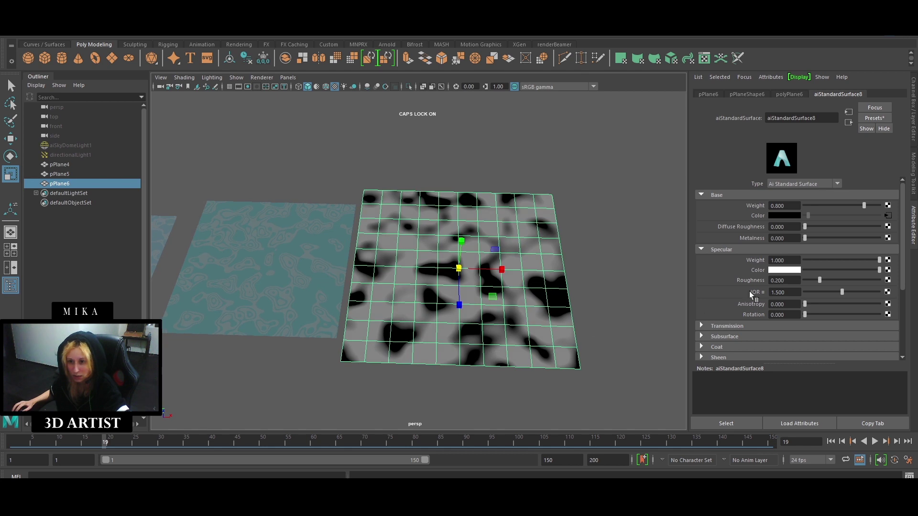
{"action": "left_click", "coordinate": [888, 216]}
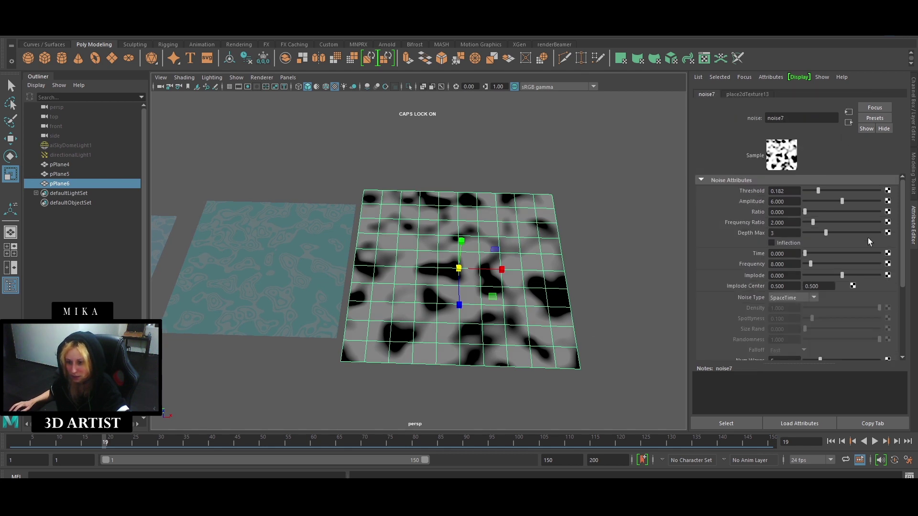
{"action": "left_click", "coordinate": [792, 212]}
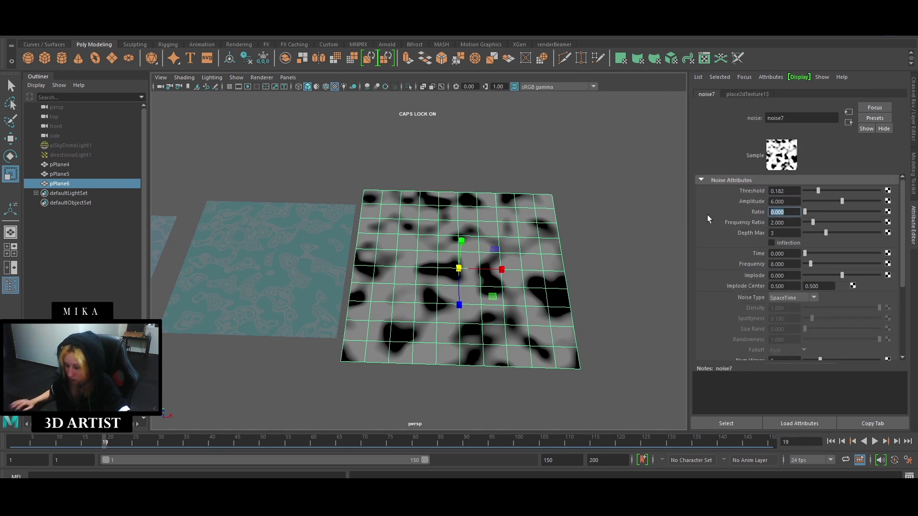
{"action": "type", "text": "0."}
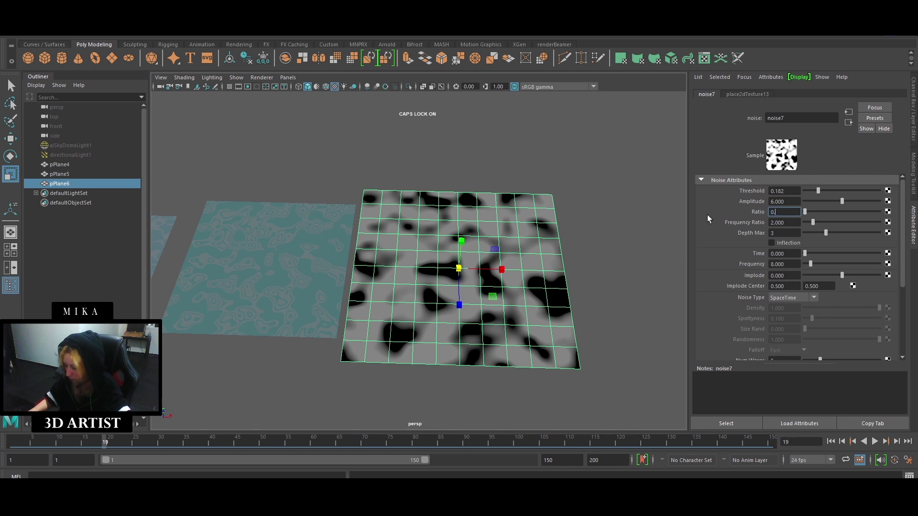
{"action": "type", "text": "455"}
{"action": "key", "text": "Return"}
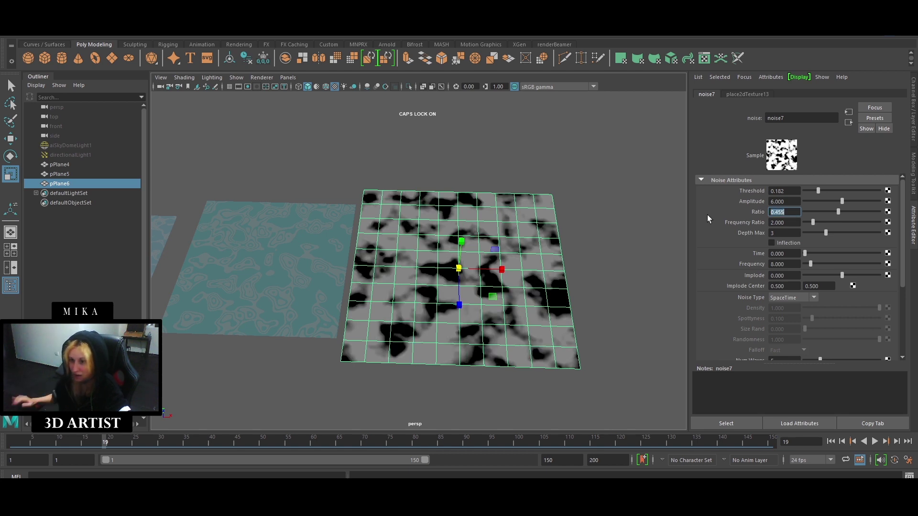
{"action": "left_click", "coordinate": [790, 222]}
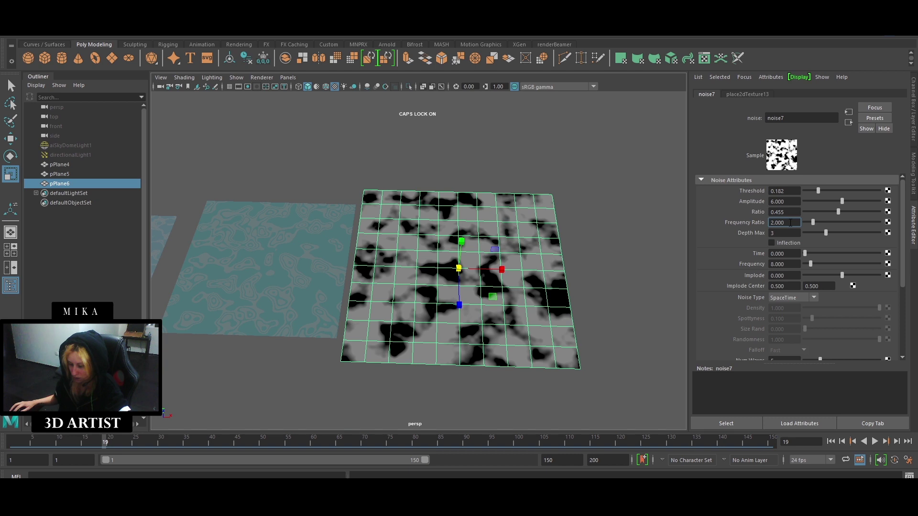
{"action": "left_click_drag", "start_coordinate": [790, 222], "coordinate": [770, 223]}
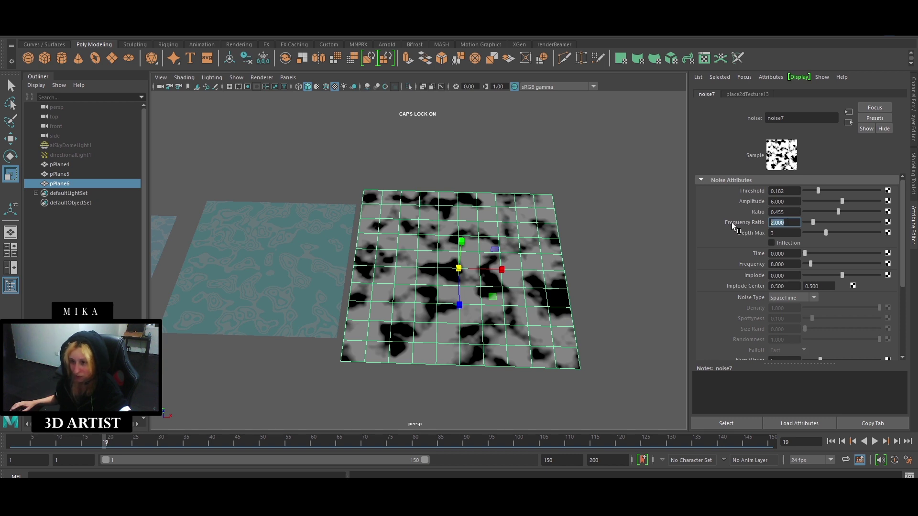
{"action": "type", "text": "1."}
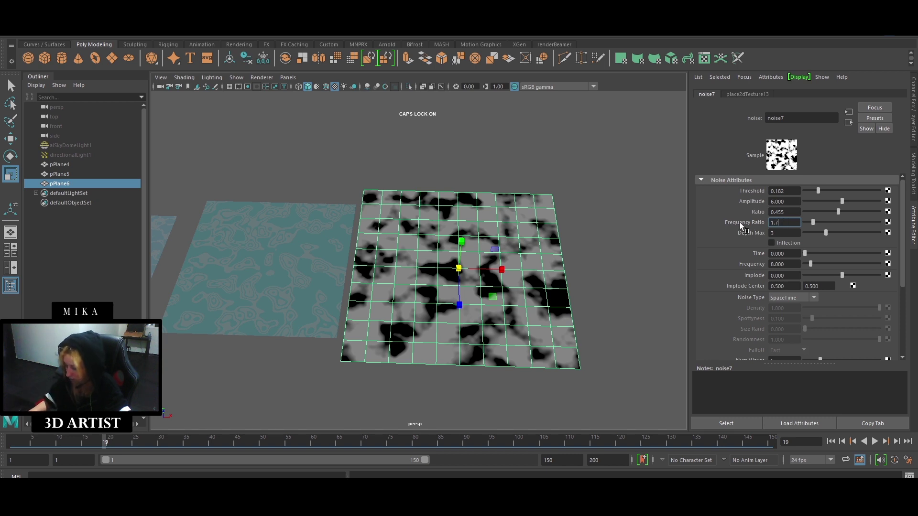
{"action": "type", "text": "76"}
{"action": "key", "text": "Return"}
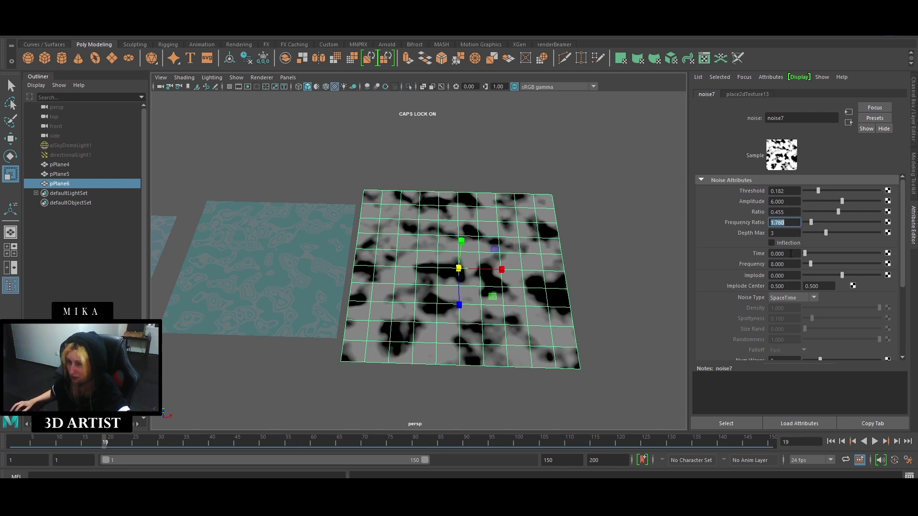
{"action": "mouse_move", "coordinate": [805, 253]}
{"action": "left_mouse_down"}
{"action": "mouse_move", "coordinate": [866, 256]}
{"action": "mouse_move", "coordinate": [798, 256]}
{"action": "left_mouse_up"}
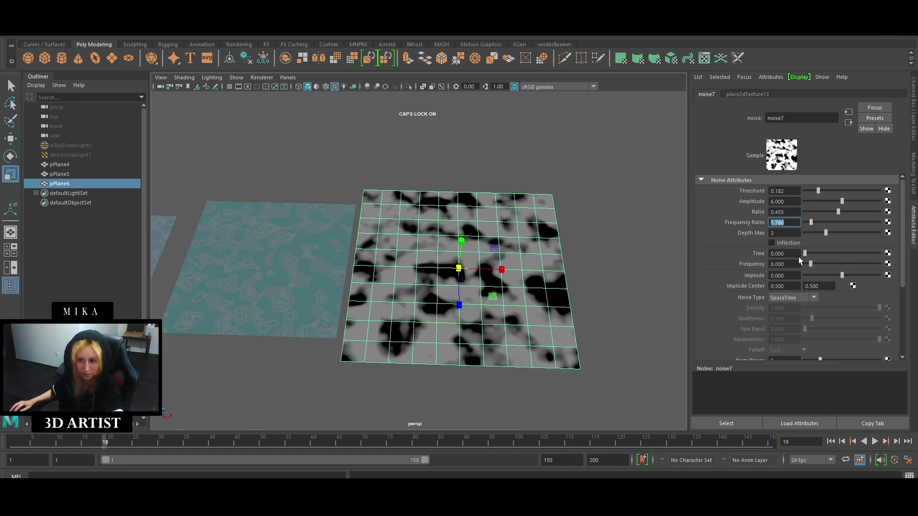
{"action": "left_click", "coordinate": [12, 443]}
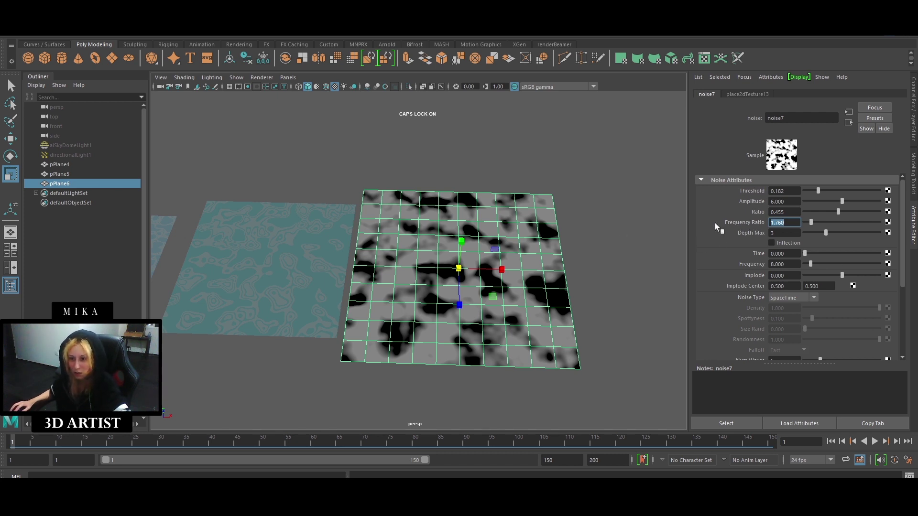
- Key the noise Time at 0 on frame 1 and extend playback to 200 frames
{"action": "right_click", "coordinate": [758, 253]}
{"action": "left_click", "coordinate": [767, 265]}
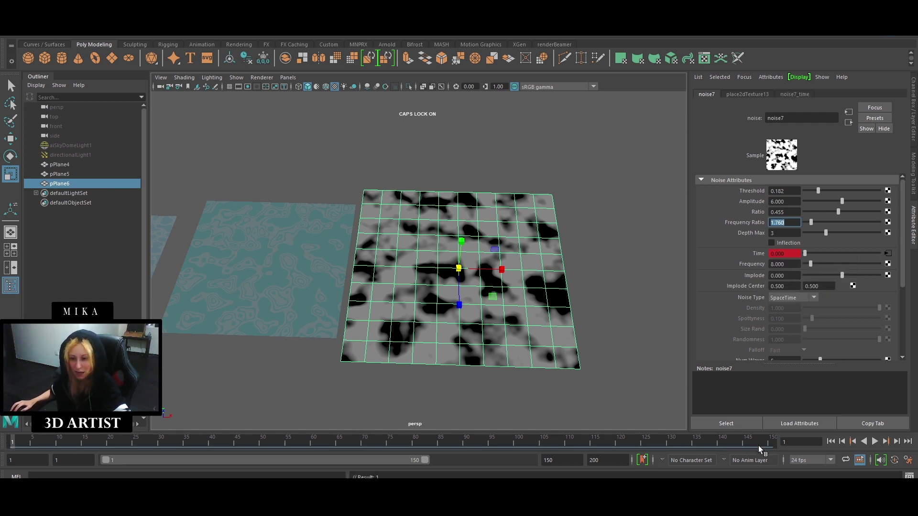
{"action": "double_click", "coordinate": [576, 463]}
{"action": "type", "text": "200"}
{"action": "key", "text": "Return"}
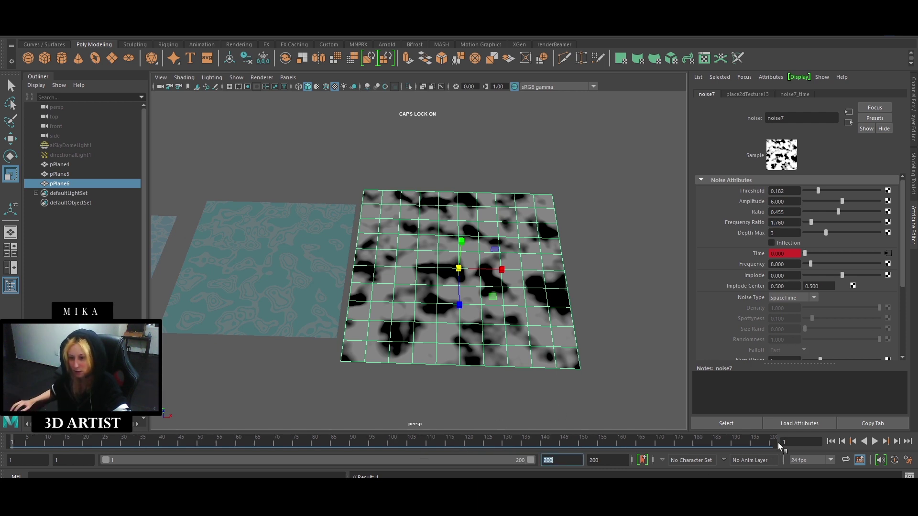
- Key noise Time at 1.7 on frame 200 and preview the playback
{"action": "left_click", "coordinate": [773, 444]}
{"action": "left_click_drag", "start_coordinate": [794, 254], "coordinate": [736, 251]}
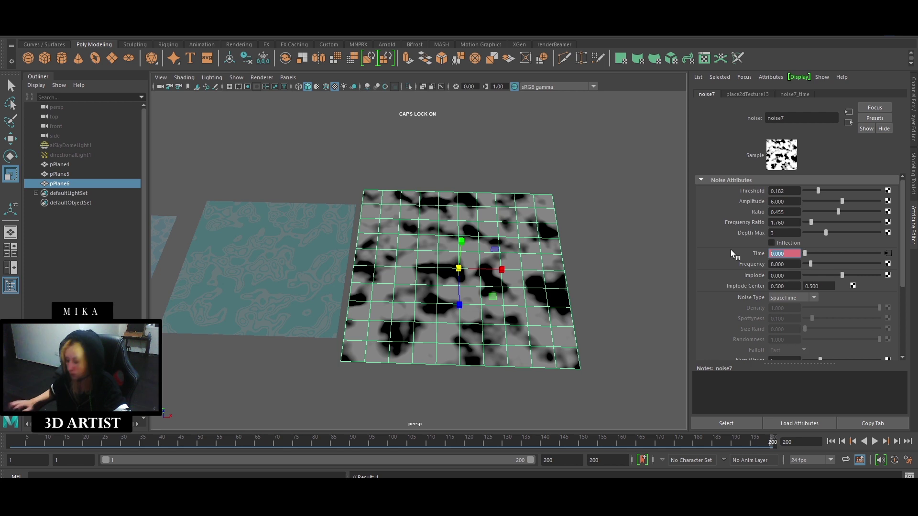
{"action": "type", "text": "1."}
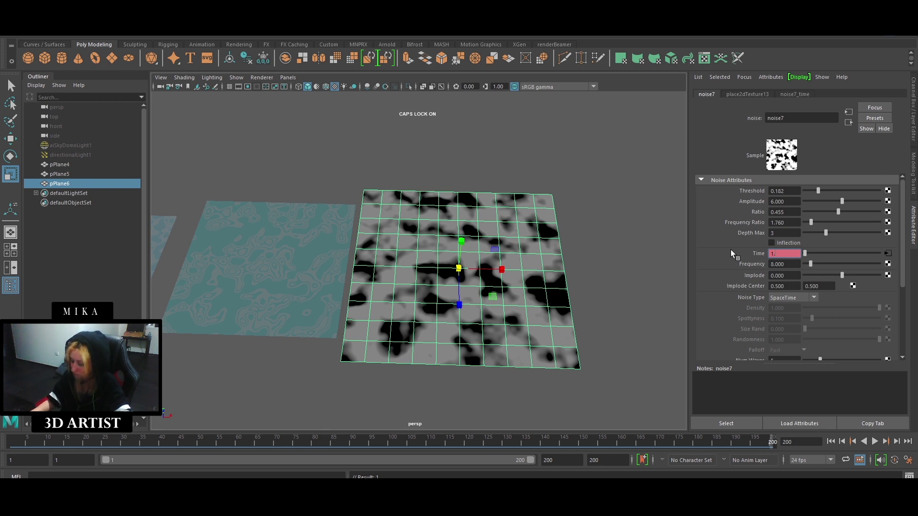
{"action": "type", "text": "7"}
{"action": "key", "text": "Return"}
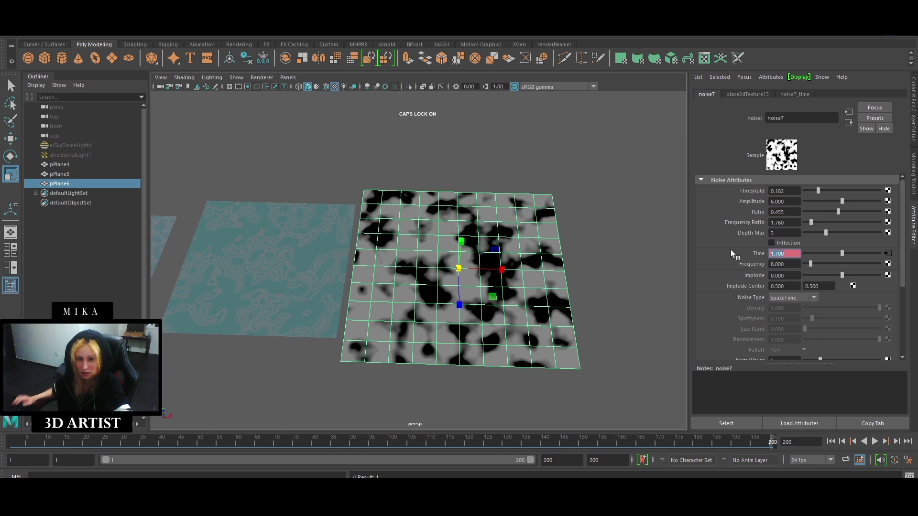
{"action": "right_click", "coordinate": [756, 252]}
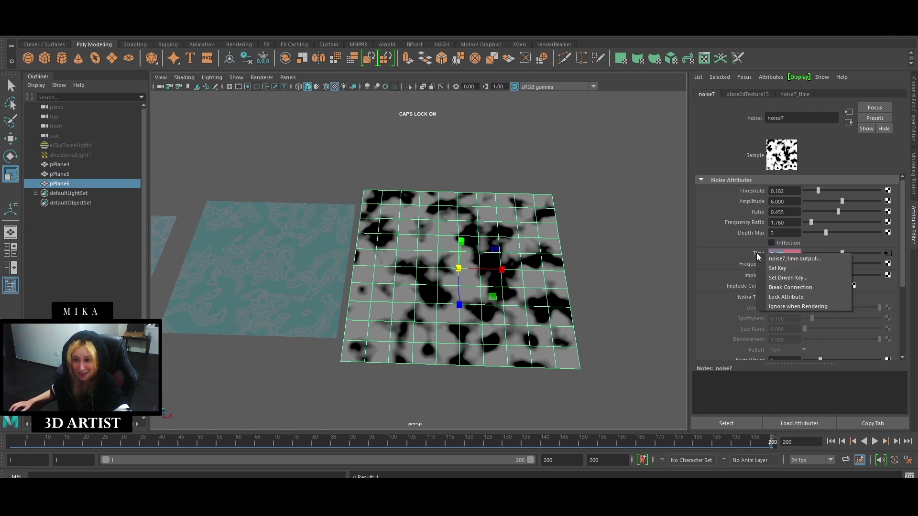
{"action": "left_click", "coordinate": [762, 265]}
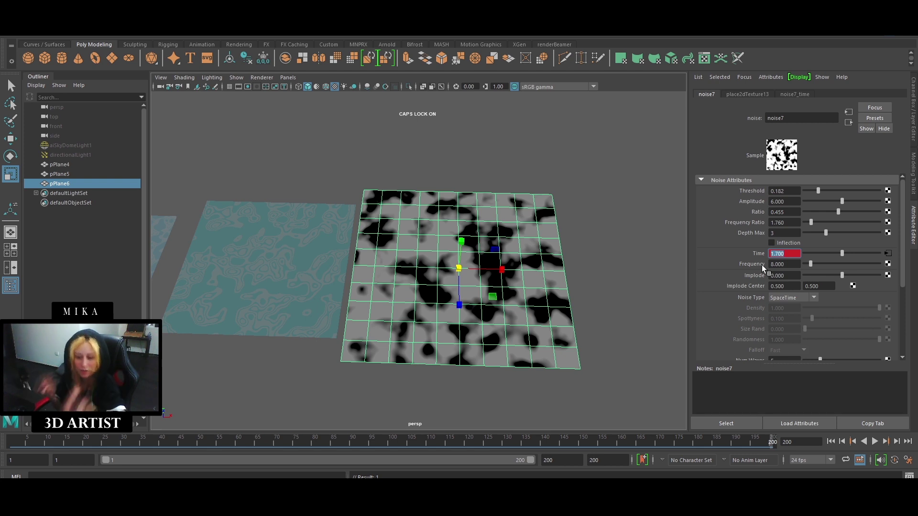
{"action": "left_click", "coordinate": [830, 441]}
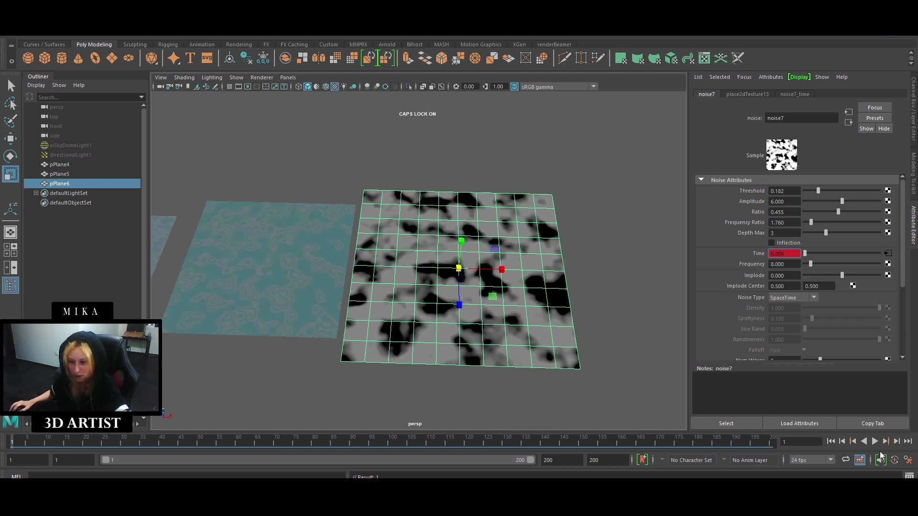
{"action": "left_click", "coordinate": [875, 441]}
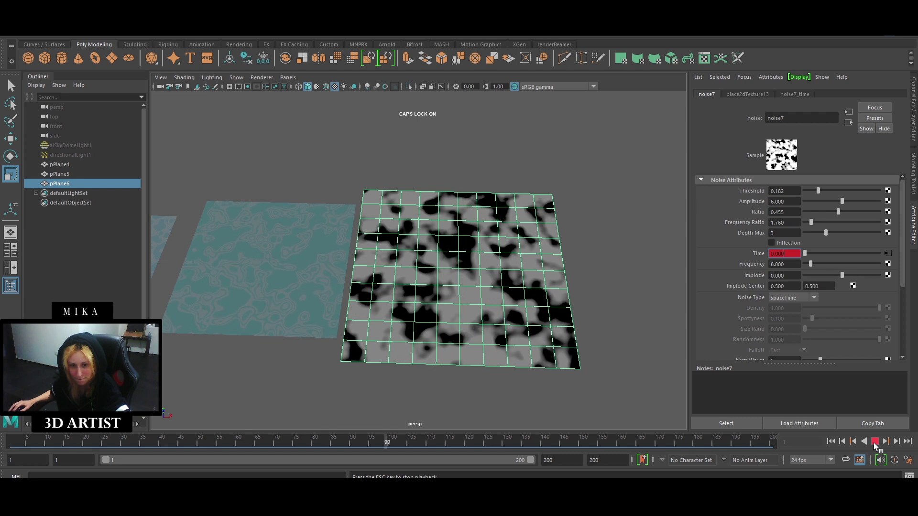
{"action": "key", "text": "Escape"}
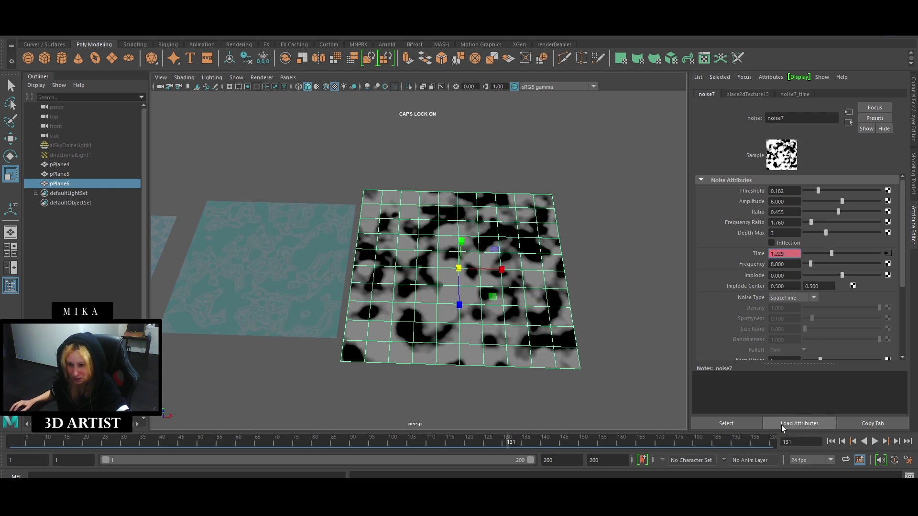
- Re-key Time to 1.45 at frame 200 and play back the slower noise animation
{"action": "left_click", "coordinate": [770, 441]}
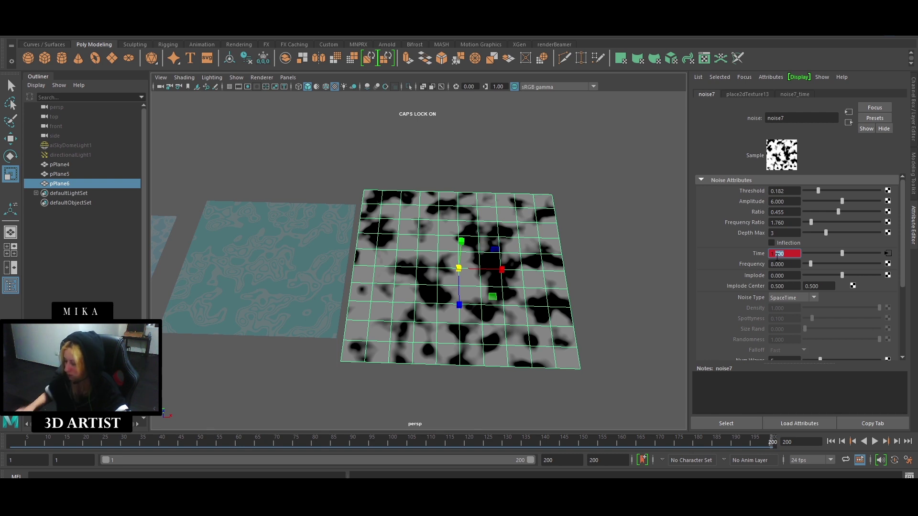
{"action": "type", "text": "1.45"}
{"action": "key", "text": "Return"}
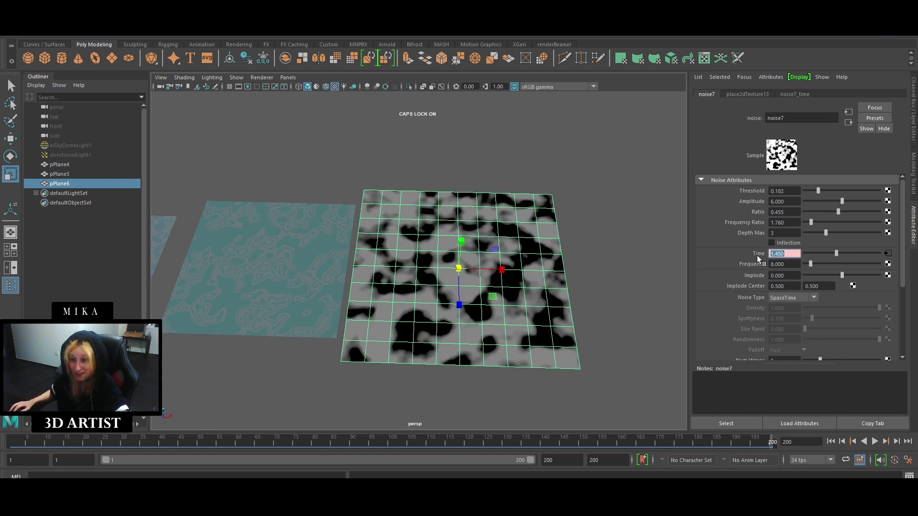
{"action": "right_click", "coordinate": [757, 255]}
{"action": "left_click", "coordinate": [761, 265]}
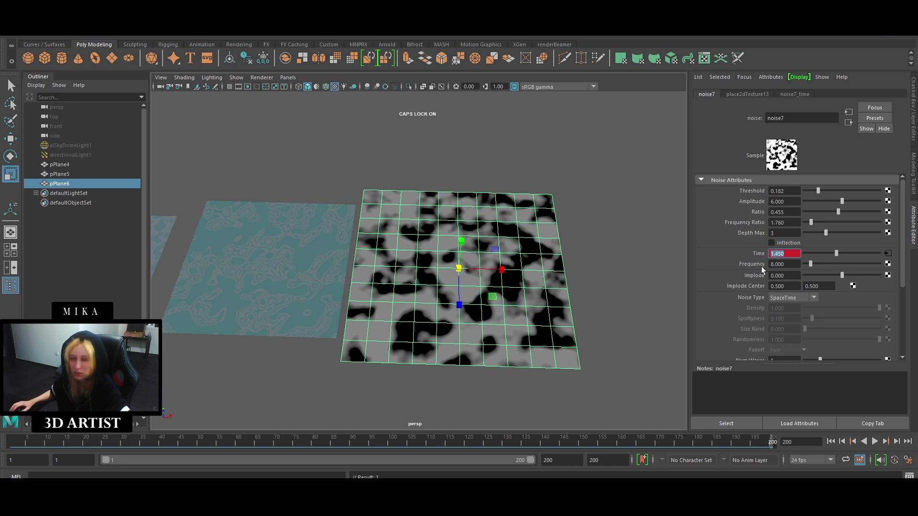
{"action": "left_click", "coordinate": [830, 441]}
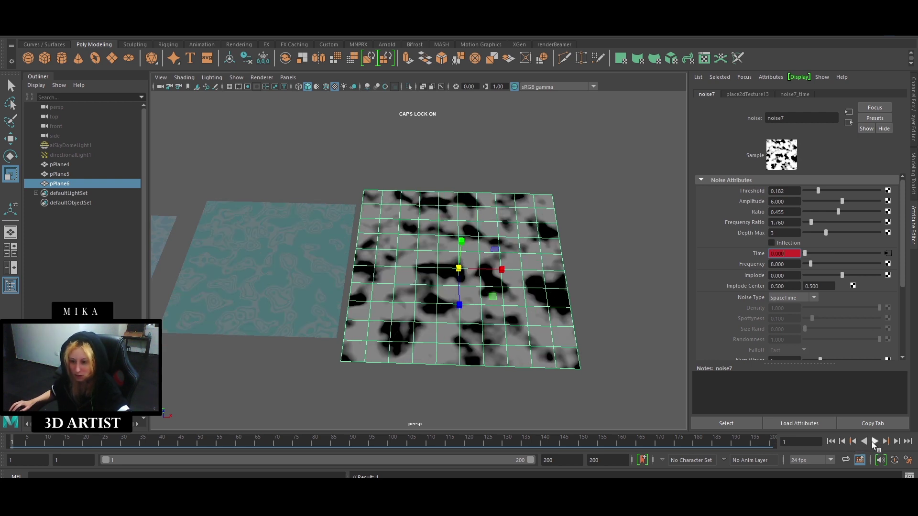
{"action": "left_click", "coordinate": [875, 441]}
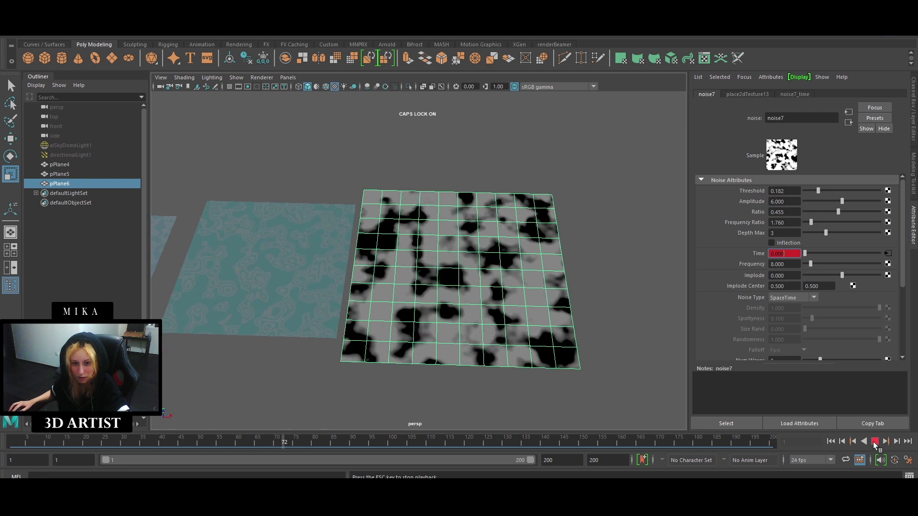
- Stop playback and set the noise7 Depth Max to 5
{"action": "left_click", "coordinate": [874, 441]}
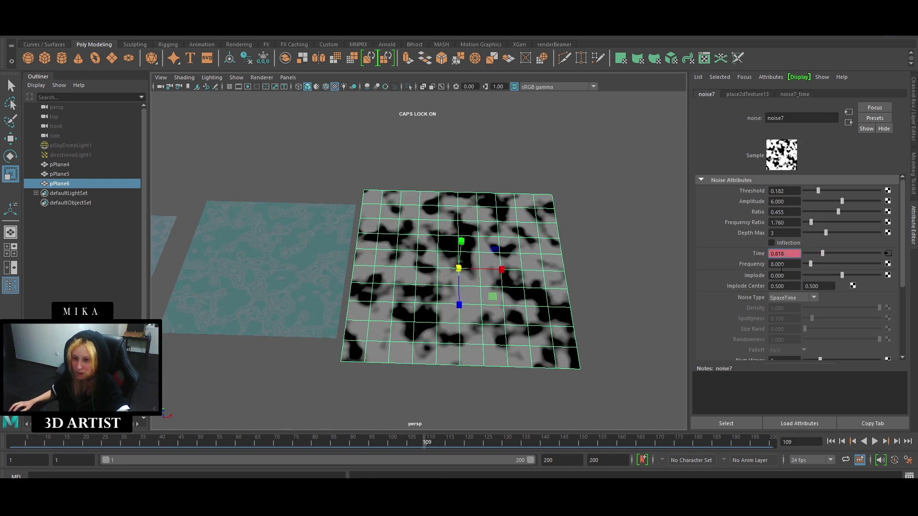
{"action": "left_click_drag", "start_coordinate": [790, 263], "coordinate": [756, 261]}
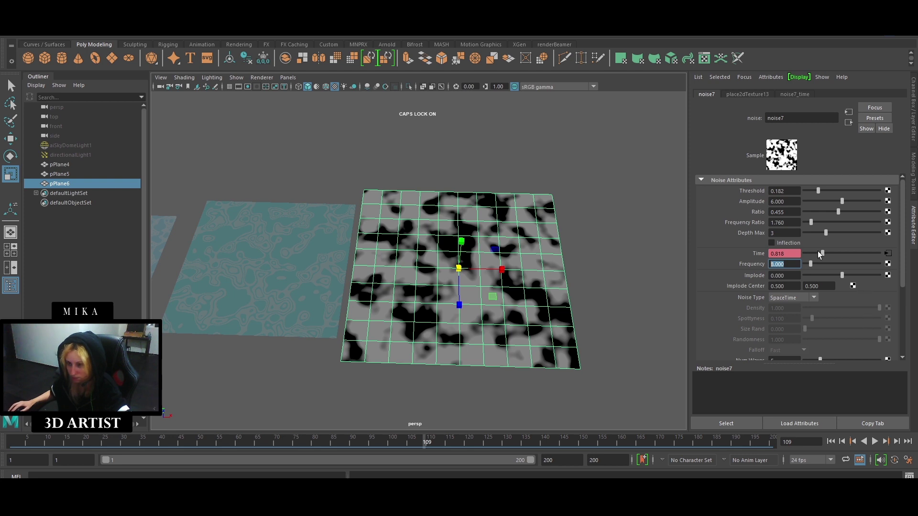
{"action": "double_click", "coordinate": [784, 233]}
{"action": "type", "text": "5"}
{"action": "key", "text": "Return"}
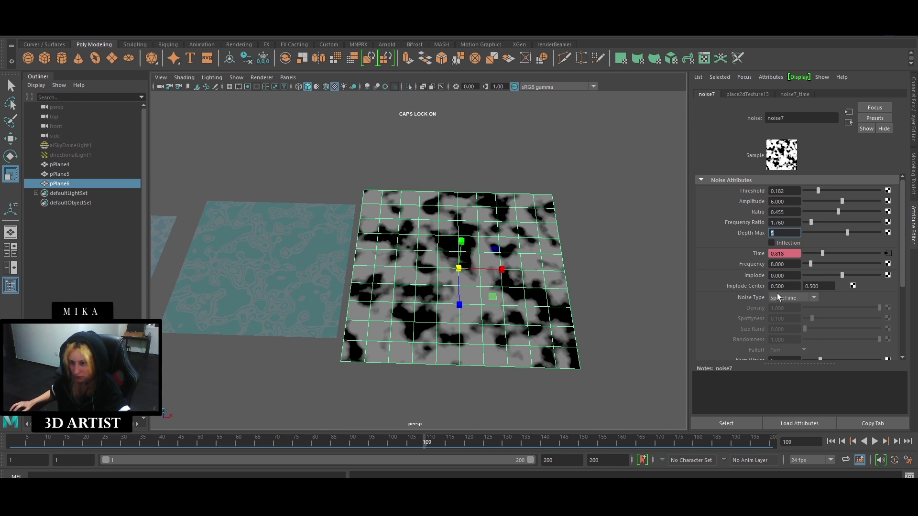
- Set the noise Frequency to 11.089 and preview the animation from the start
{"action": "left_click_drag", "start_coordinate": [792, 266], "coordinate": [763, 296]}
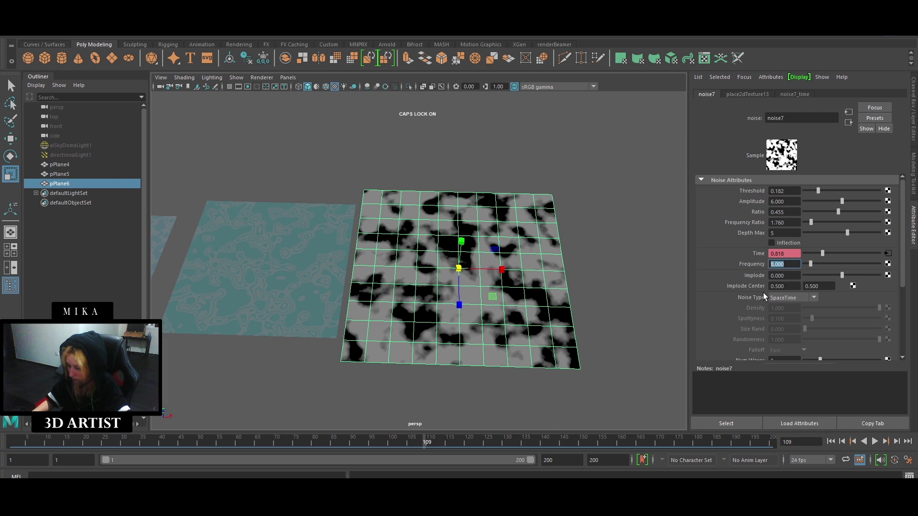
{"action": "type", "text": "11"}
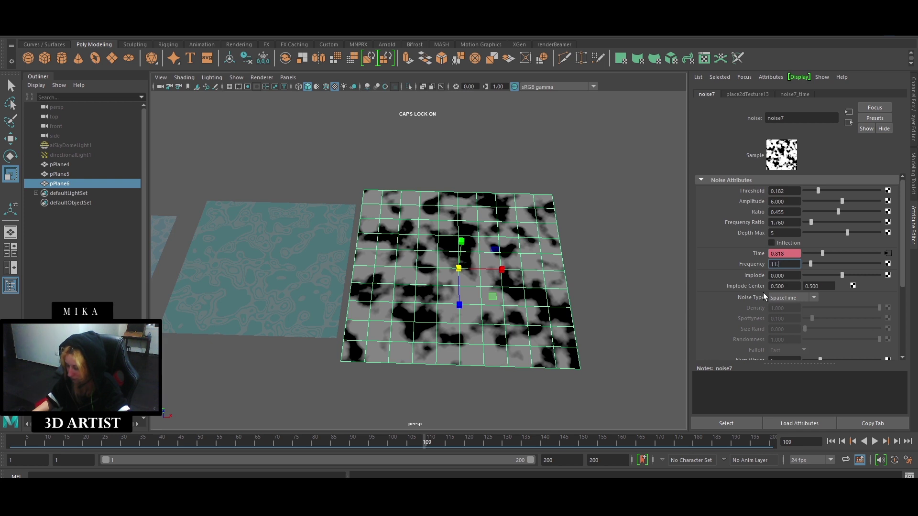
{"action": "type", "text": ".089"}
{"action": "key", "text": "Return"}
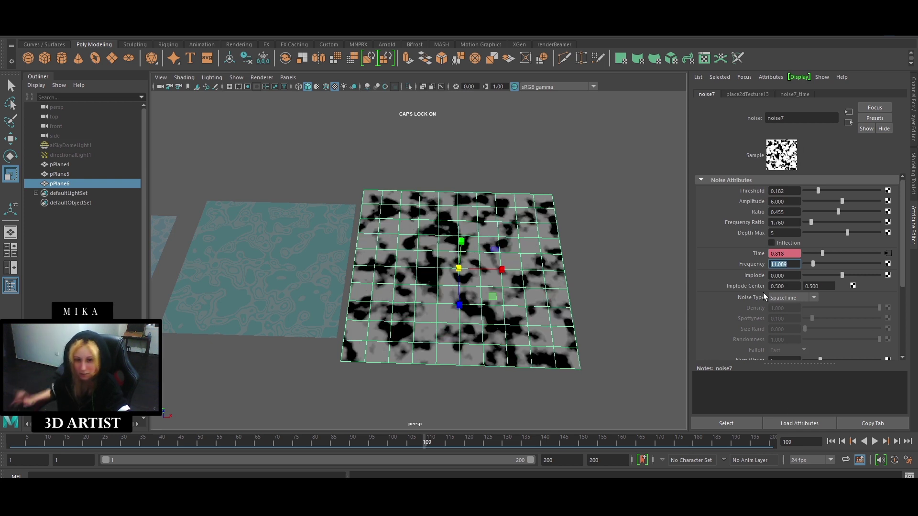
{"action": "left_click", "coordinate": [830, 441]}
{"action": "left_click", "coordinate": [875, 442]}
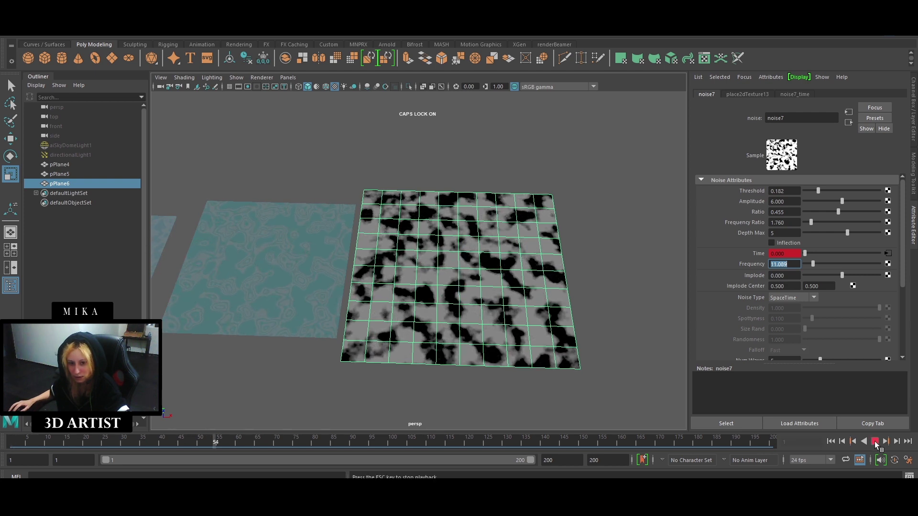
{"action": "left_click", "coordinate": [875, 441]}
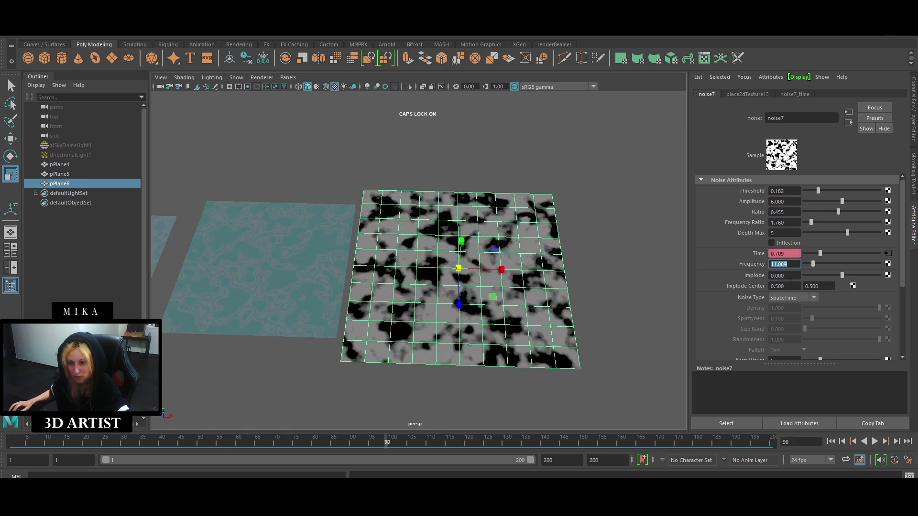
- Try Frequency 10 and slider tweaks, settle on 9.5, and replay from frame one
{"action": "type", "text": "10"}
{"action": "key", "text": "Return"}
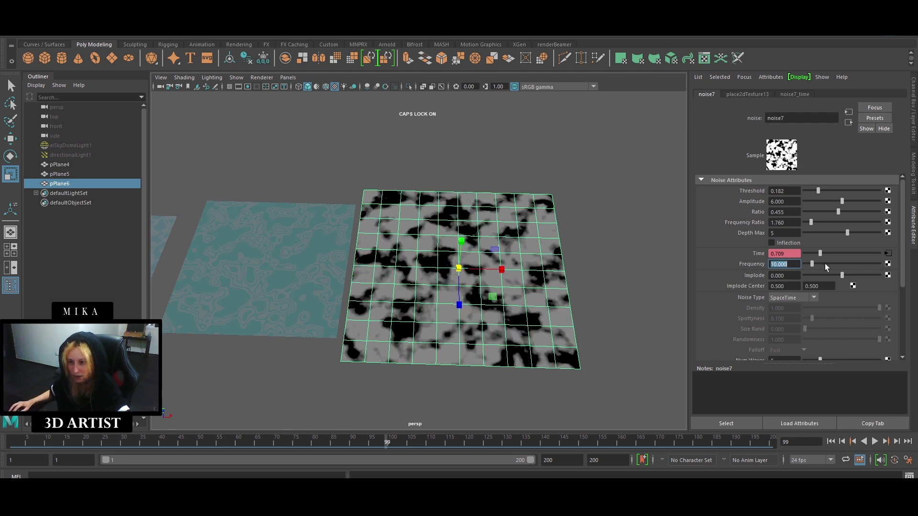
{"action": "left_click_drag", "start_coordinate": [825, 263], "coordinate": [839, 264]}
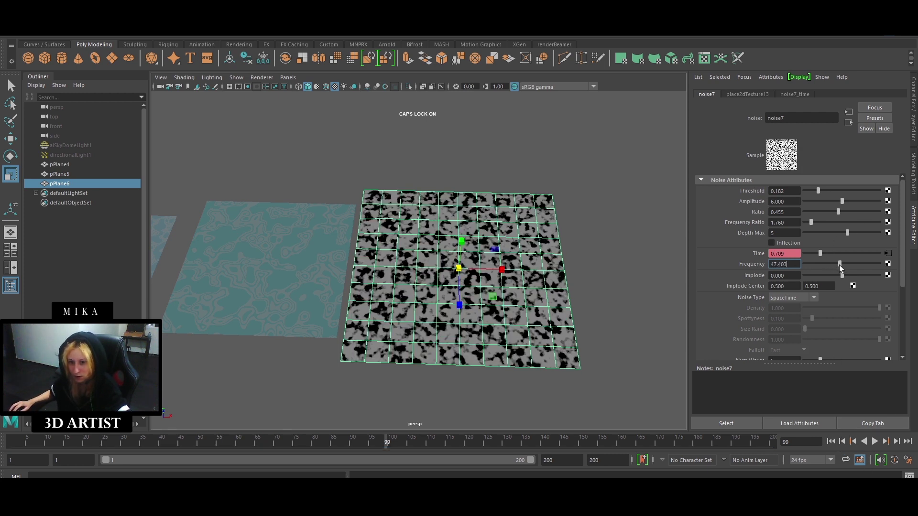
{"action": "left_click", "coordinate": [808, 263]}
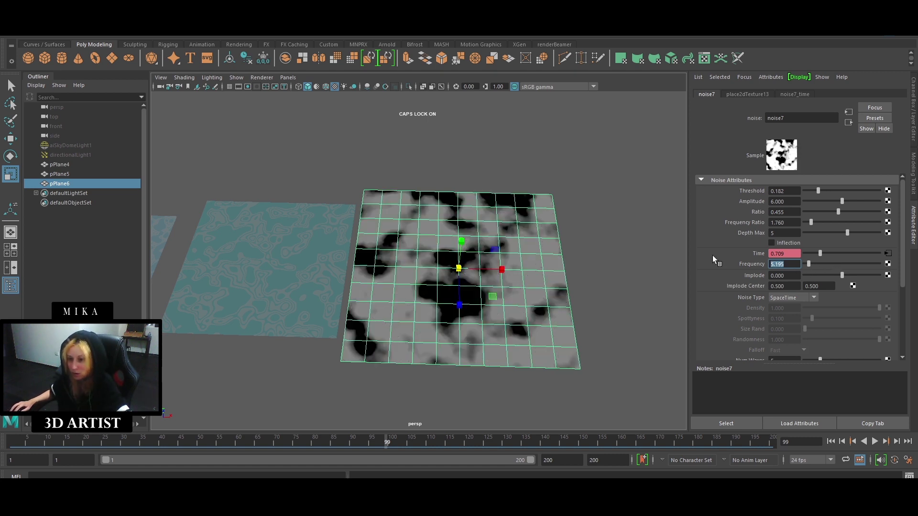
{"action": "type", "text": "10"}
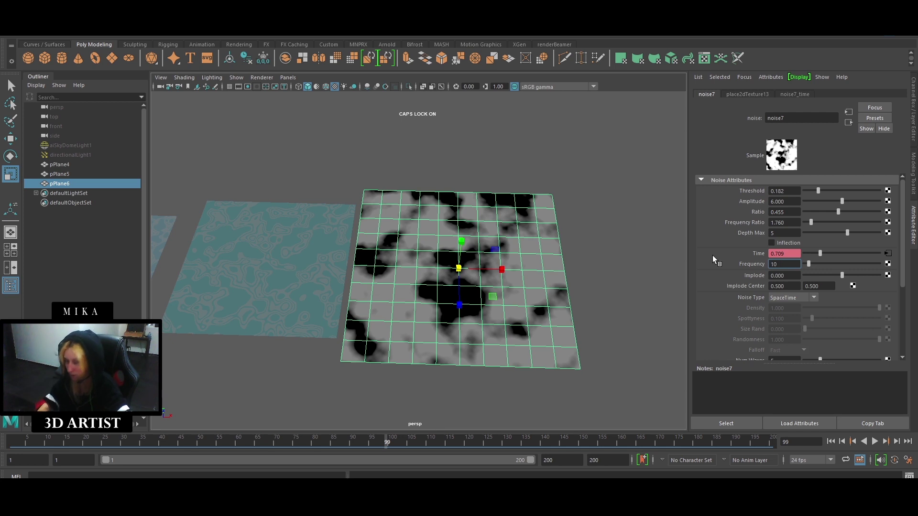
{"action": "key", "text": "BackSpace"}
{"action": "key", "text": "BackSpace"}
{"action": "type", "text": "9.5"}
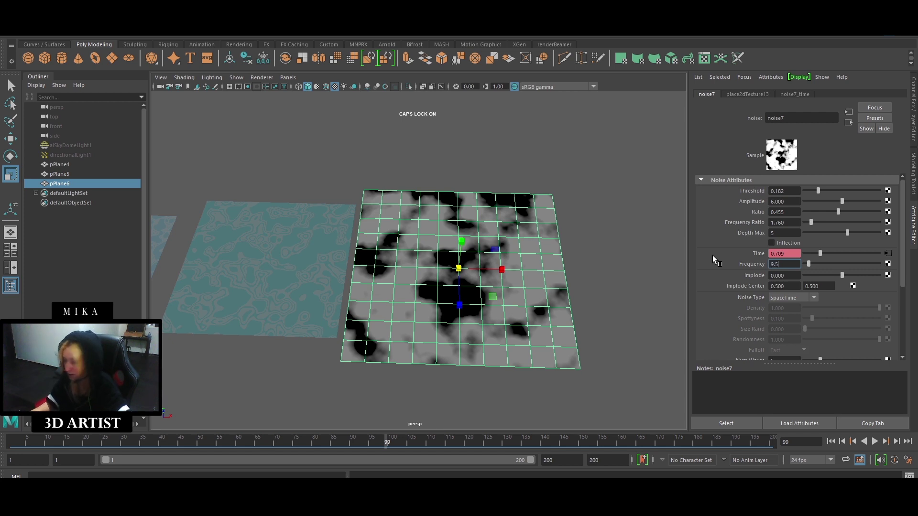
{"action": "key", "text": "Return"}
{"action": "left_click", "coordinate": [831, 442]}
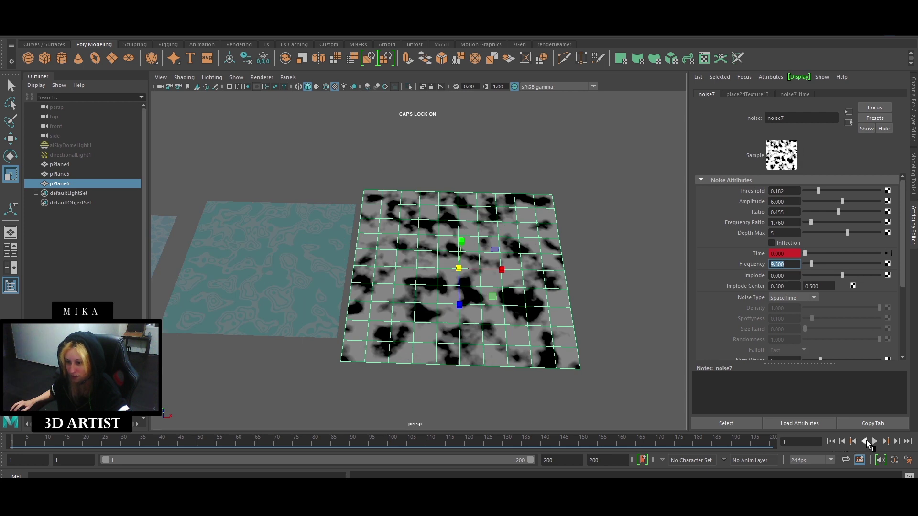
{"action": "left_click", "coordinate": [875, 442]}
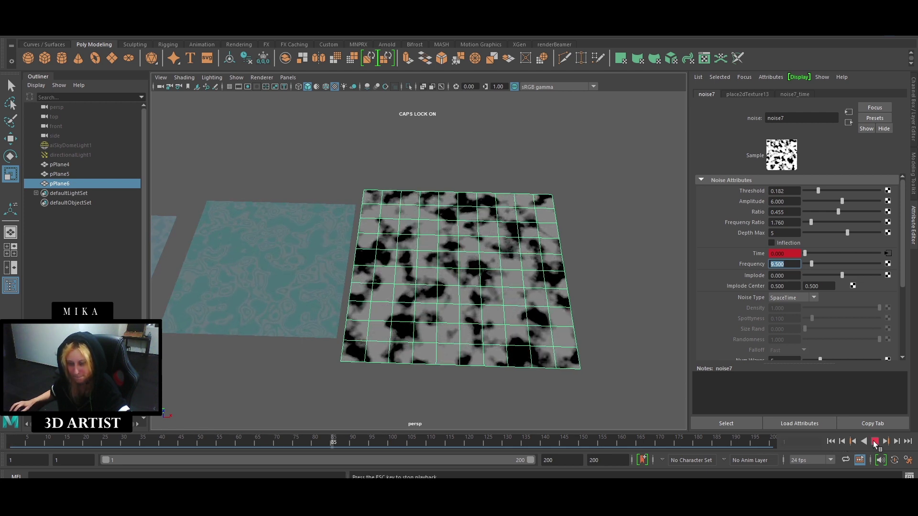
- Stop playback and scroll down to the Effects section, briefly expanding Color Balance
{"action": "left_click", "coordinate": [875, 442]}
{"action": "scroll", "coordinate": [854, 266], "scroll_direction": "down", "scroll_amount": 5}
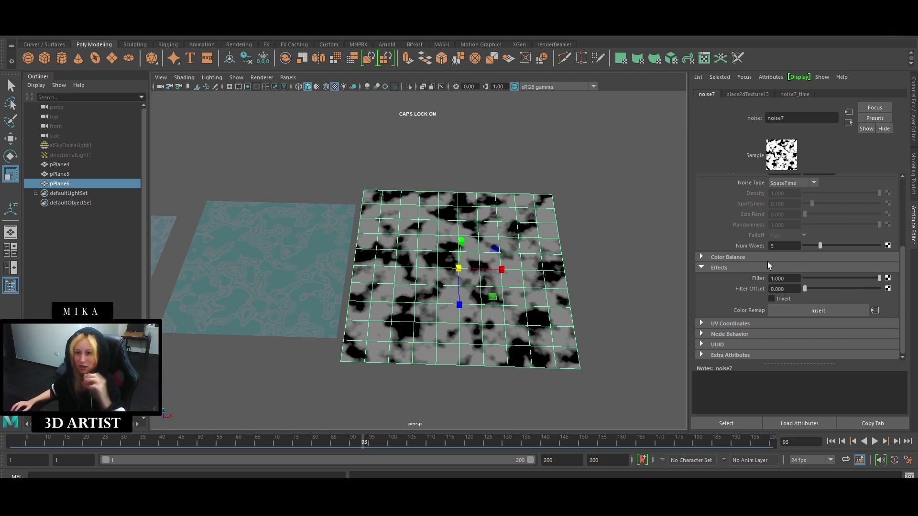
{"action": "left_click", "coordinate": [726, 259]}
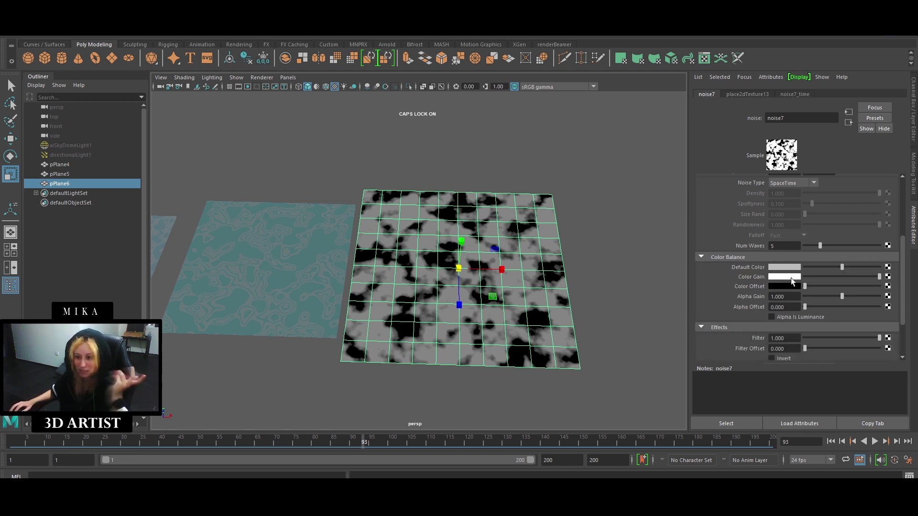
{"action": "left_click", "coordinate": [731, 256]}
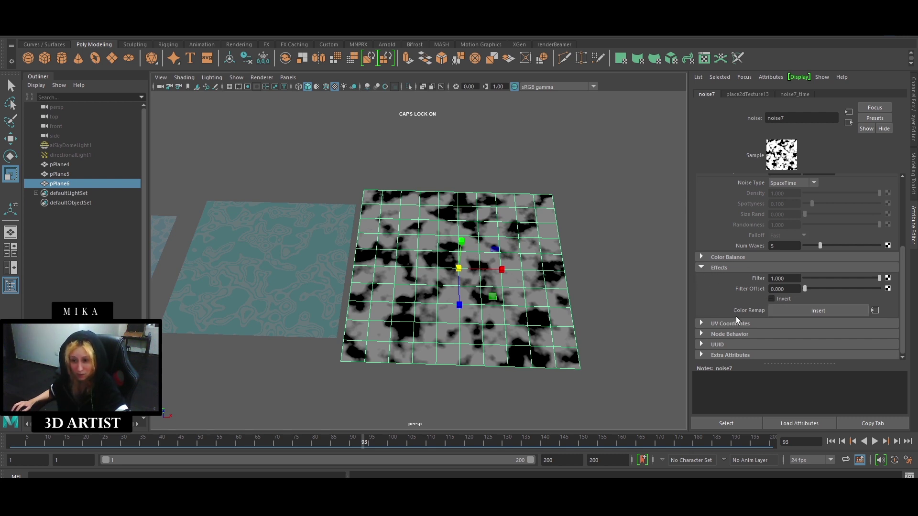
- Insert RemapRamp5 on the noise's Color Remap and preview the playback from the first frame
{"action": "left_click", "coordinate": [810, 311]}
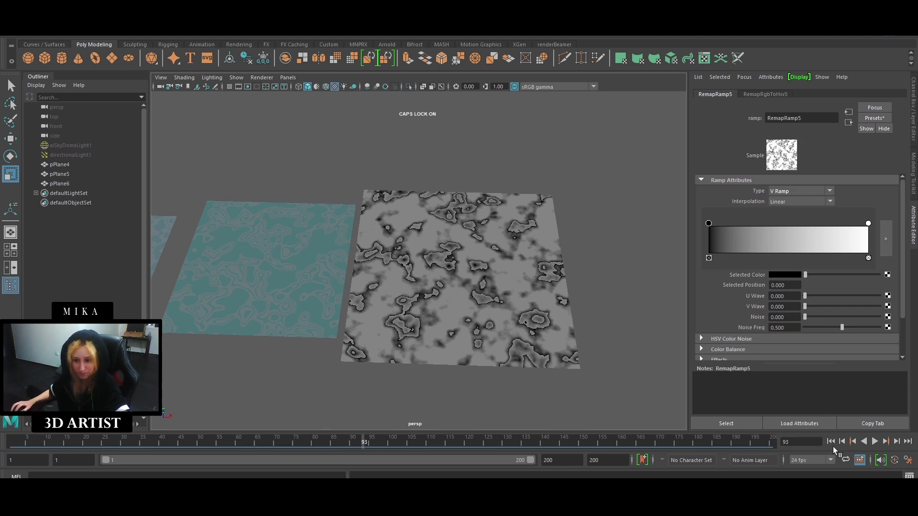
{"action": "left_click", "coordinate": [875, 442]}
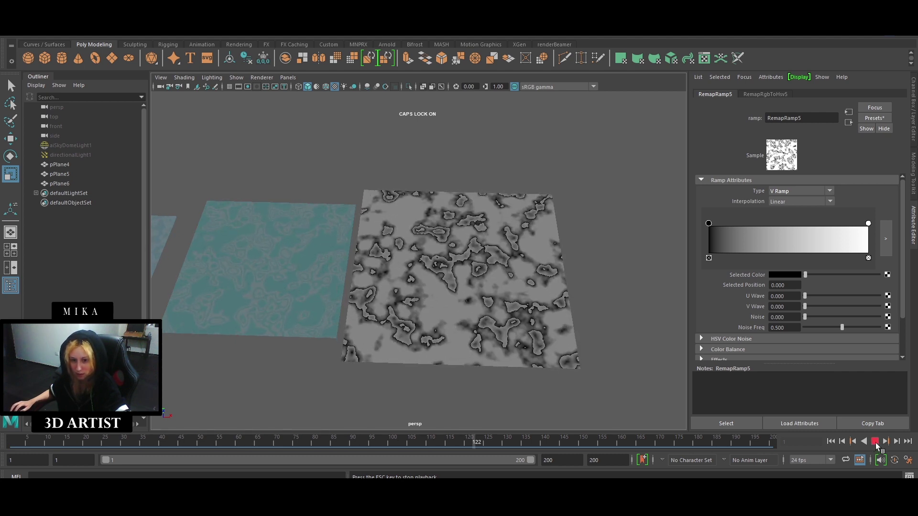
{"action": "left_click", "coordinate": [874, 442]}
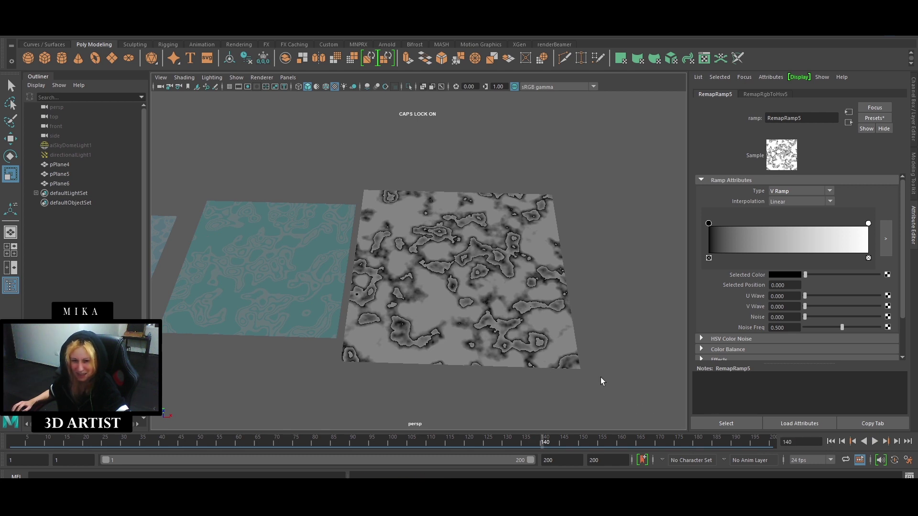
{"action": "left_click", "coordinate": [831, 441]}
{"action": "left_click", "coordinate": [875, 441]}
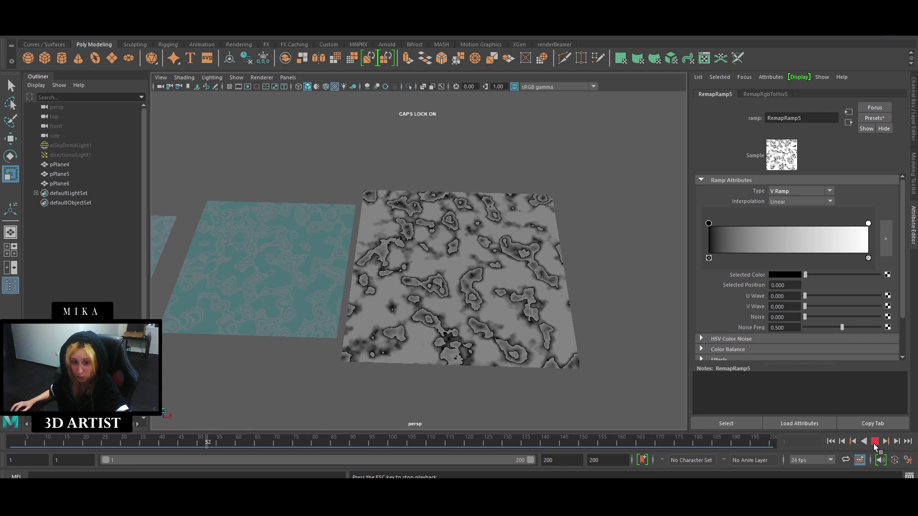
{"action": "left_click", "coordinate": [875, 442]}
{"action": "left_click", "coordinate": [831, 442]}
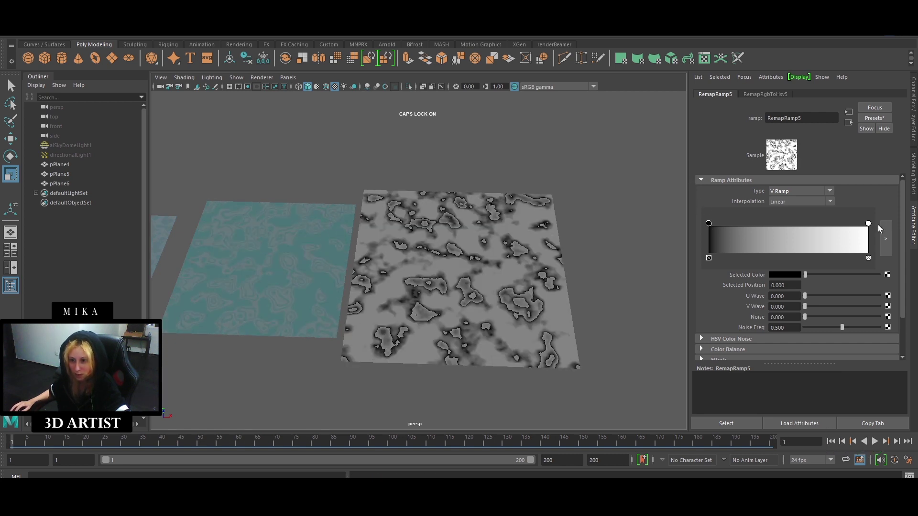
- Make the first remap ramp entry white and the opposite end entry cyan
{"action": "left_click", "coordinate": [776, 274]}
{"action": "left_click", "coordinate": [735, 268]}
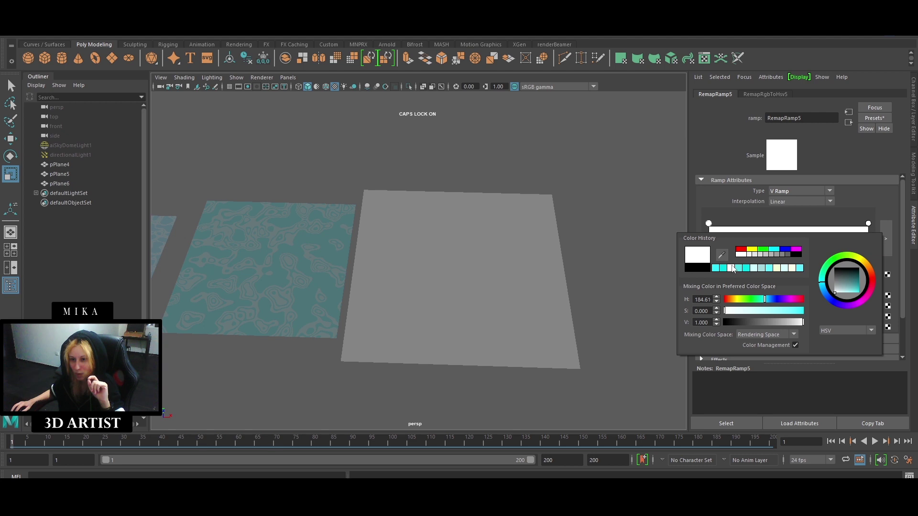
{"action": "left_click", "coordinate": [868, 224]}
{"action": "left_click", "coordinate": [785, 274]}
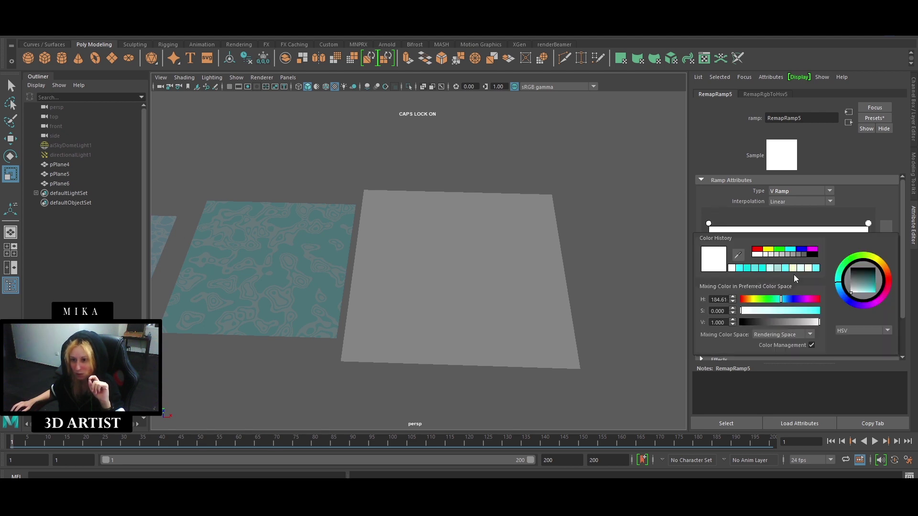
{"action": "left_click", "coordinate": [749, 271]}
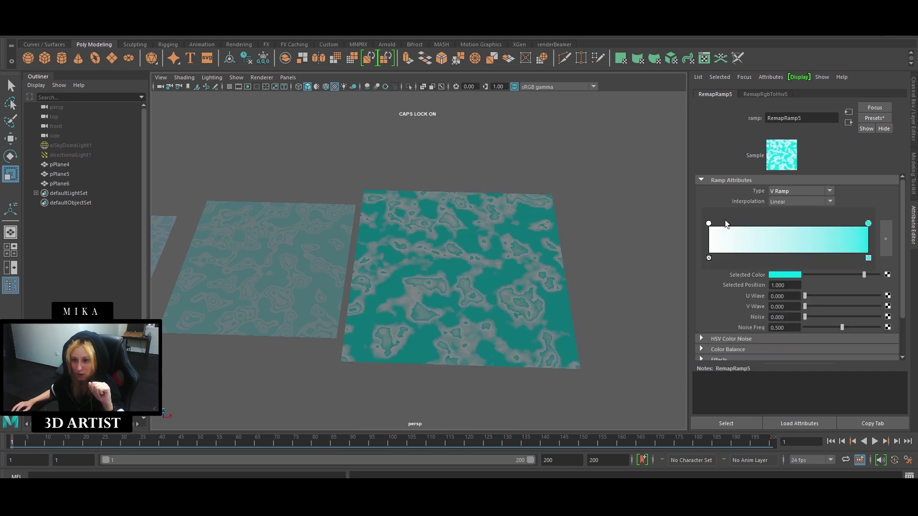
- Slide the entries into sharp bands, add a lighter cyan entry, and play the preview
{"action": "left_click_drag", "start_coordinate": [709, 223], "coordinate": [769, 223]}
{"action": "left_click", "coordinate": [867, 223]}
{"action": "left_click_drag", "start_coordinate": [867, 223], "coordinate": [797, 243]}
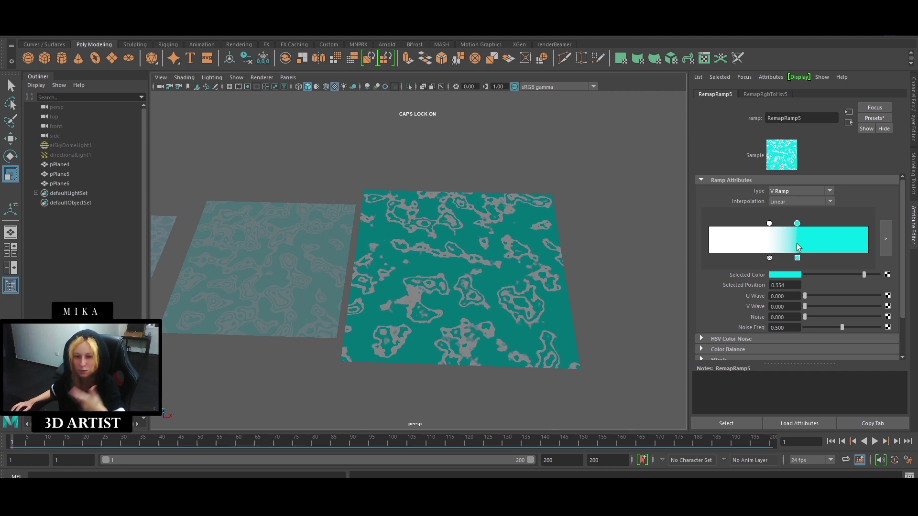
{"action": "left_click", "coordinate": [841, 236]}
{"action": "left_click", "coordinate": [782, 275]}
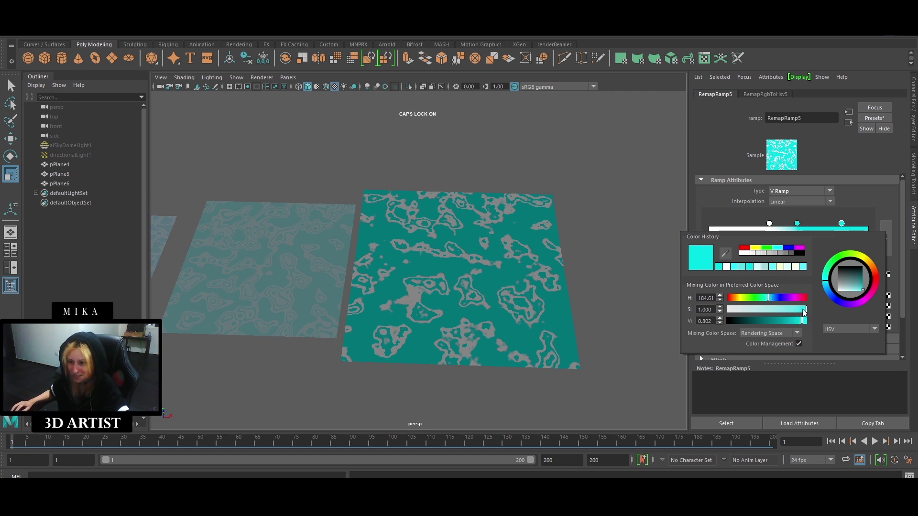
{"action": "left_click_drag", "start_coordinate": [806, 309], "coordinate": [806, 321]}
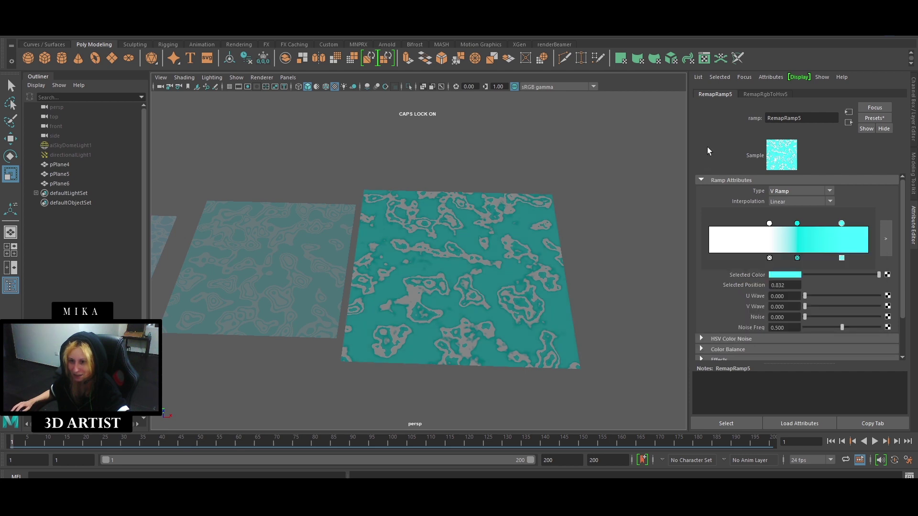
{"action": "left_click_drag", "start_coordinate": [841, 223], "coordinate": [802, 225]}
{"action": "left_click", "coordinate": [797, 224]}
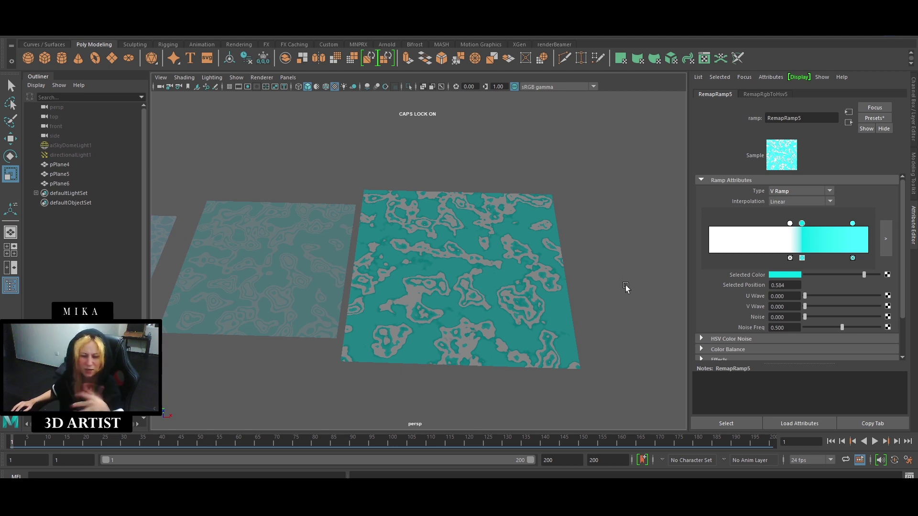
{"action": "left_click", "coordinate": [875, 441]}
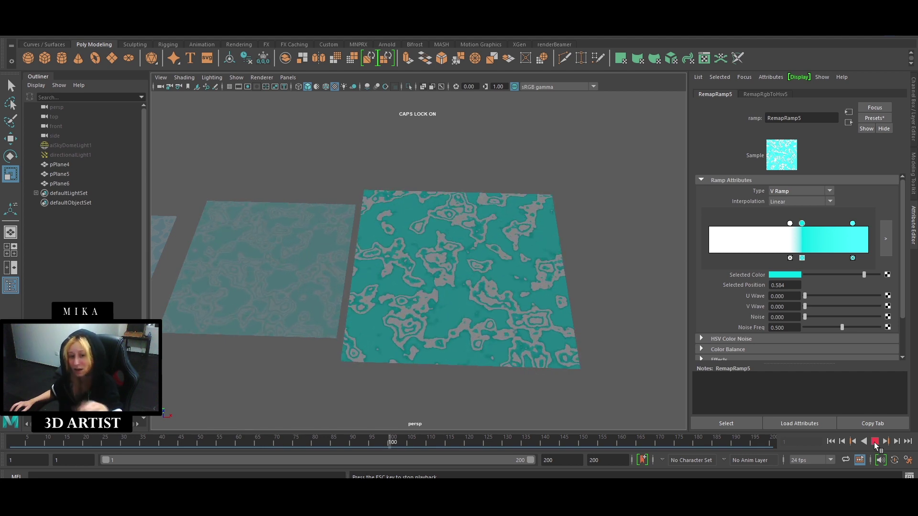
- Stop playback and give RemapRamp5 a U Wave of 0.091 and V Wave of 0.201
{"action": "left_click", "coordinate": [874, 441]}
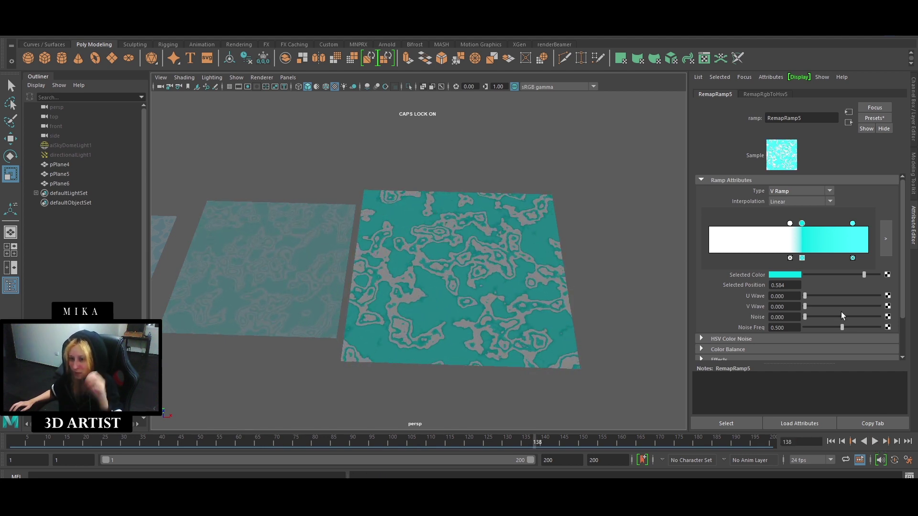
{"action": "left_click", "coordinate": [789, 297]}
{"action": "type", "text": "0.091"}
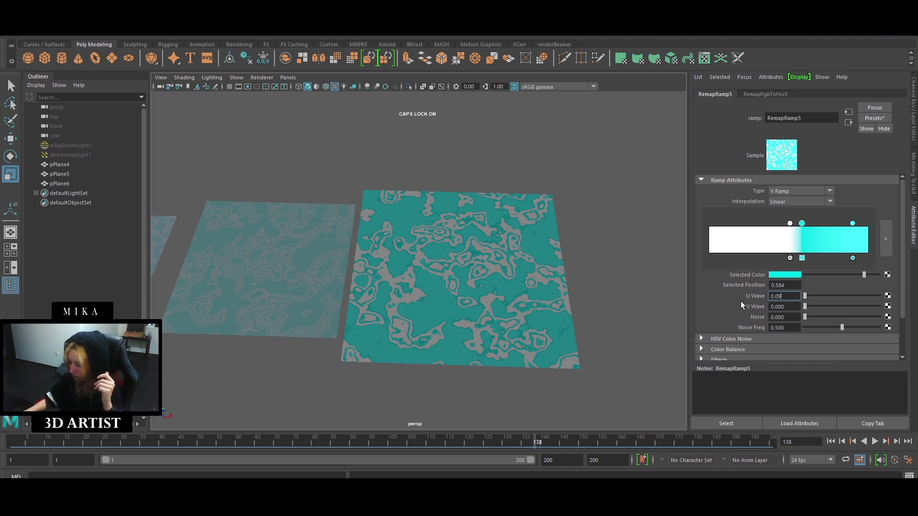
{"action": "key", "text": "Return"}
{"action": "left_click", "coordinate": [777, 307]}
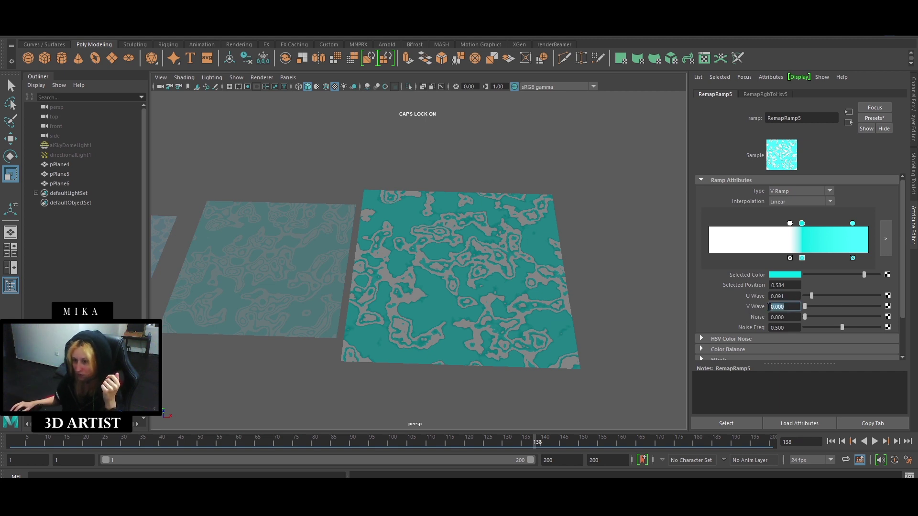
{"action": "type", "text": "0.201"}
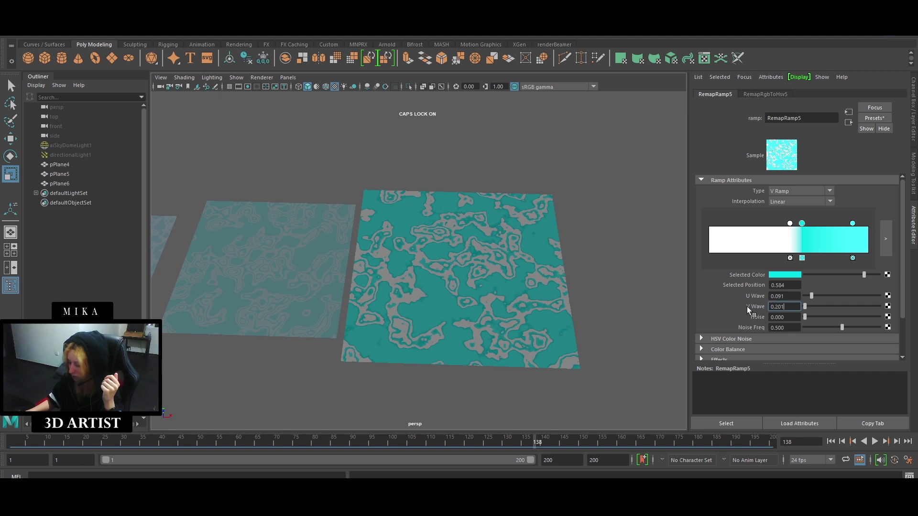
{"action": "key", "text": "Return"}
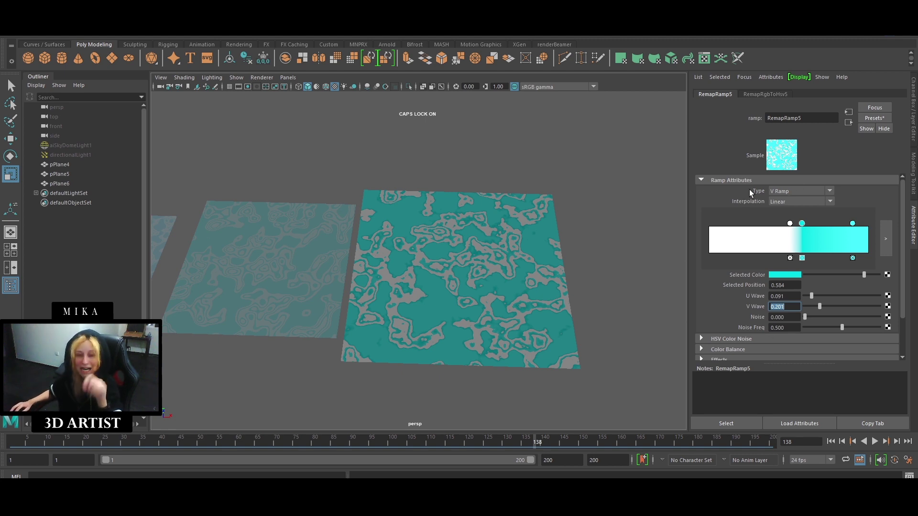
- Switch the remap ramp Type from V Ramp through U Ramp to Diagonal Ramp
{"action": "left_click", "coordinate": [779, 191]}
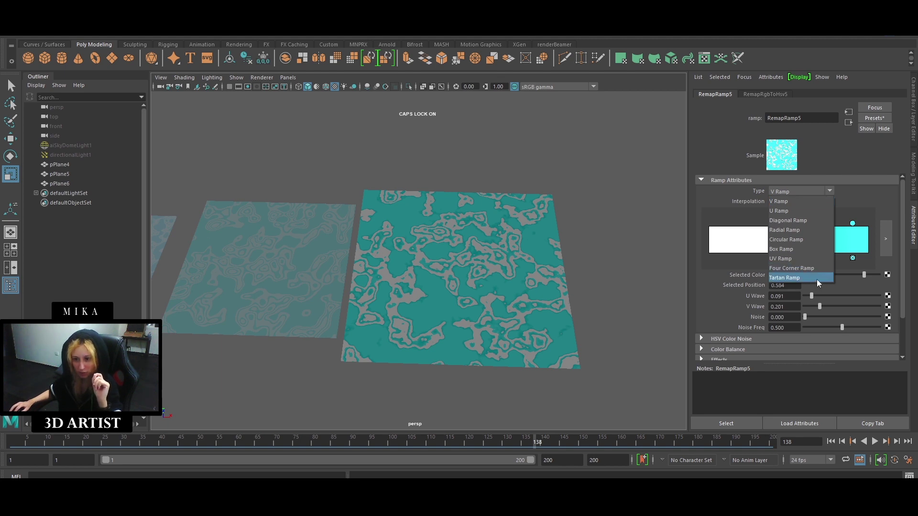
{"action": "left_click", "coordinate": [788, 201]}
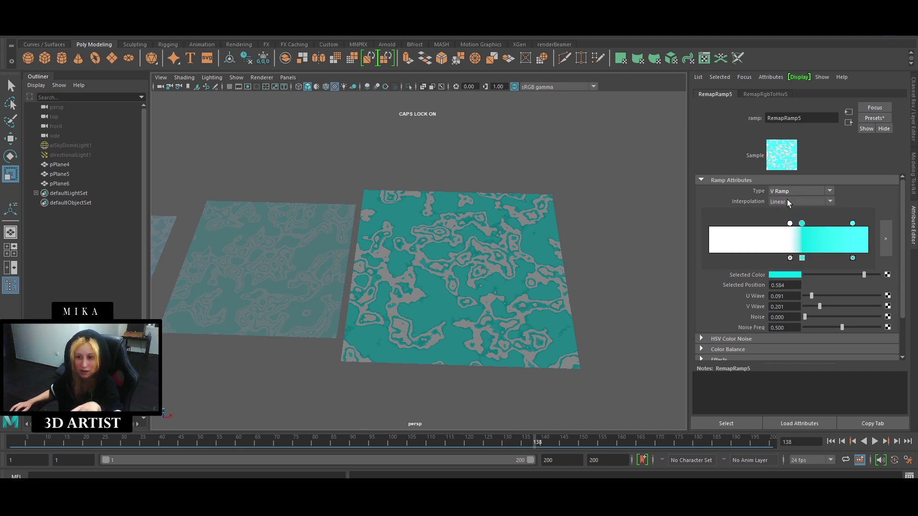
{"action": "left_click", "coordinate": [789, 191]}
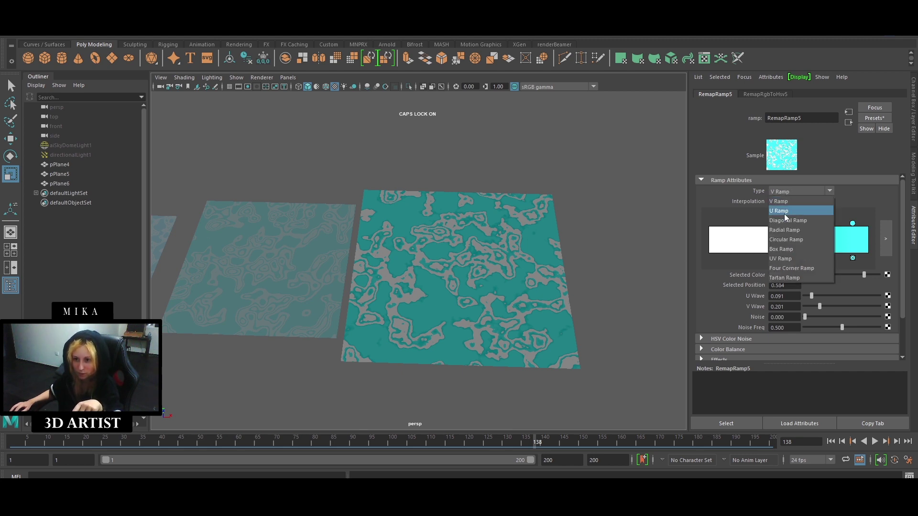
{"action": "left_click", "coordinate": [787, 201]}
{"action": "left_click", "coordinate": [793, 192]}
{"action": "left_click", "coordinate": [790, 220]}
{"action": "left_click", "coordinate": [791, 191]}
{"action": "left_click", "coordinate": [790, 193]}
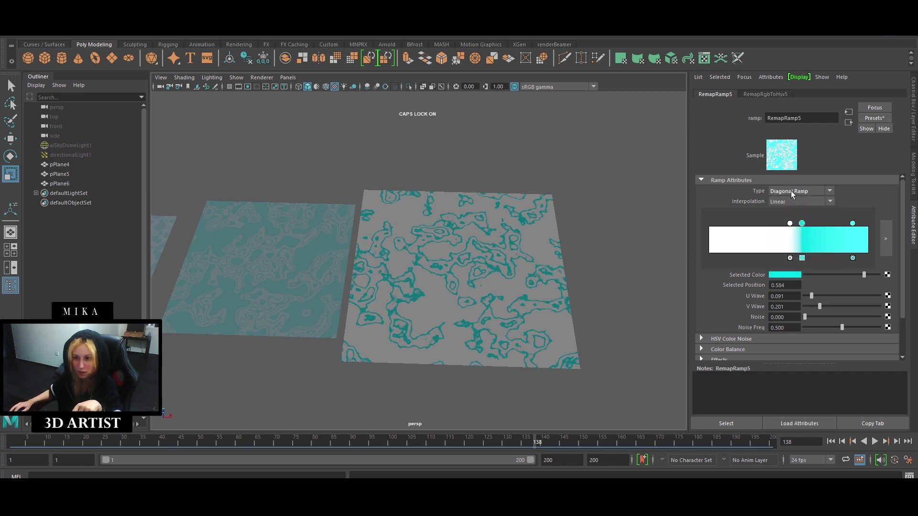
- Move the white band to 0.665 and right cyan entry to 0.751, then replay
{"action": "mouse_move", "coordinate": [790, 223]}
{"action": "left_mouse_down"}
{"action": "mouse_move", "coordinate": [815, 225]}
{"action": "mouse_move", "coordinate": [787, 223]}
{"action": "left_mouse_up"}
{"action": "left_click_drag", "start_coordinate": [851, 224], "coordinate": [795, 224]}
{"action": "left_click", "coordinate": [831, 441]}
{"action": "left_click", "coordinate": [875, 442]}
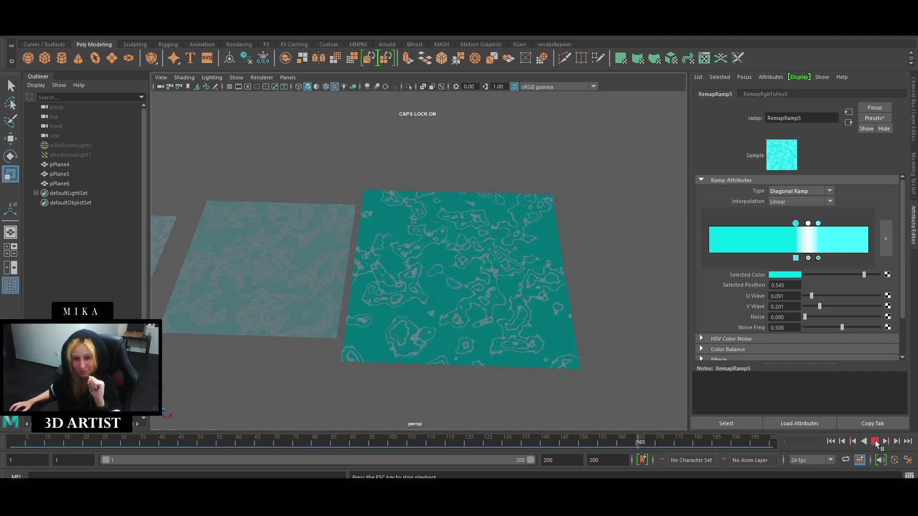
- Move the right ramp entry to 0.743 and reshape the white and cyan bands during playback
{"action": "left_click", "coordinate": [875, 441]}
{"action": "mouse_move", "coordinate": [818, 223]}
{"action": "left_mouse_down"}
{"action": "mouse_move", "coordinate": [827, 223]}
{"action": "mouse_move", "coordinate": [788, 223]}
{"action": "mouse_move", "coordinate": [808, 224]}
{"action": "mouse_move", "coordinate": [799, 223]}
{"action": "left_mouse_up"}
{"action": "left_click", "coordinate": [875, 441]}
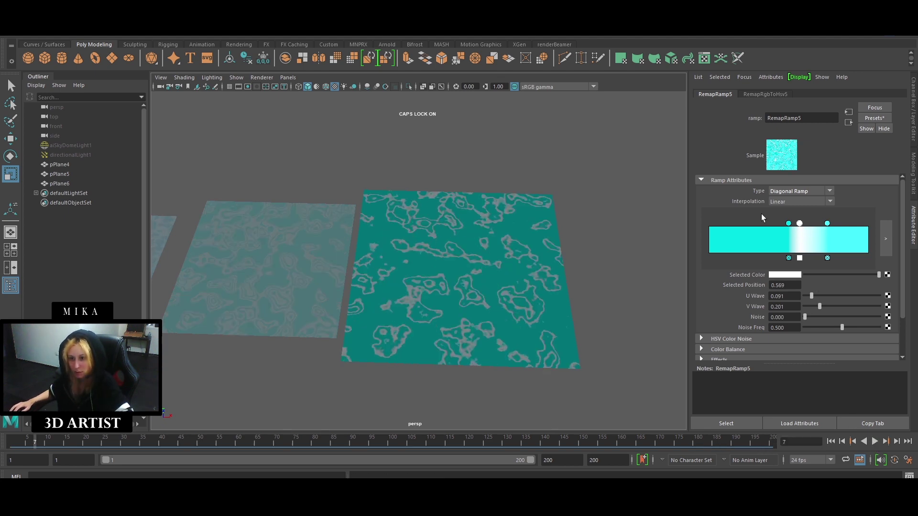
{"action": "mouse_move", "coordinate": [800, 224]}
{"action": "left_mouse_down"}
{"action": "mouse_move", "coordinate": [781, 223]}
{"action": "mouse_move", "coordinate": [839, 223]}
{"action": "left_mouse_up"}
{"action": "left_click_drag", "start_coordinate": [781, 224], "coordinate": [787, 223]}
- Cycle the ramp Type through Radial, Circular, Box, UV and Four Corner to Tartan Ramp
{"action": "left_click", "coordinate": [786, 191]}
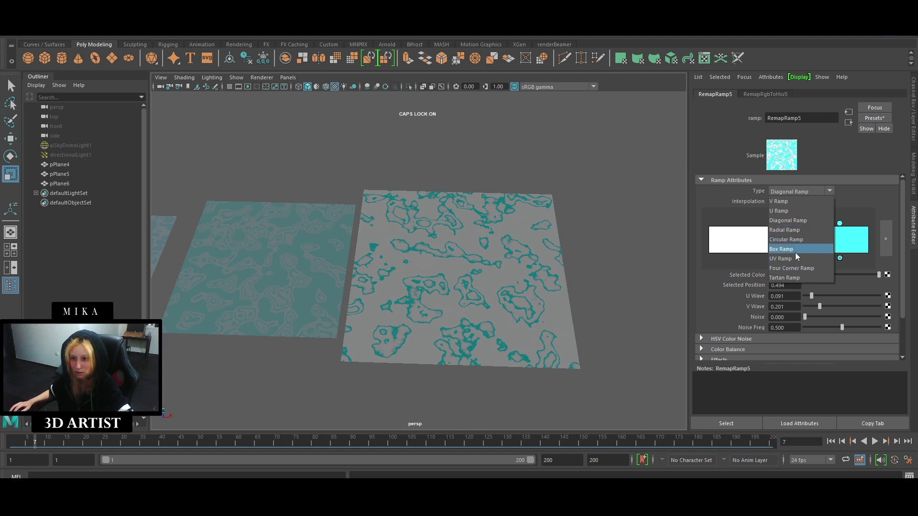
{"action": "left_click", "coordinate": [784, 229]}
{"action": "left_click", "coordinate": [786, 191]}
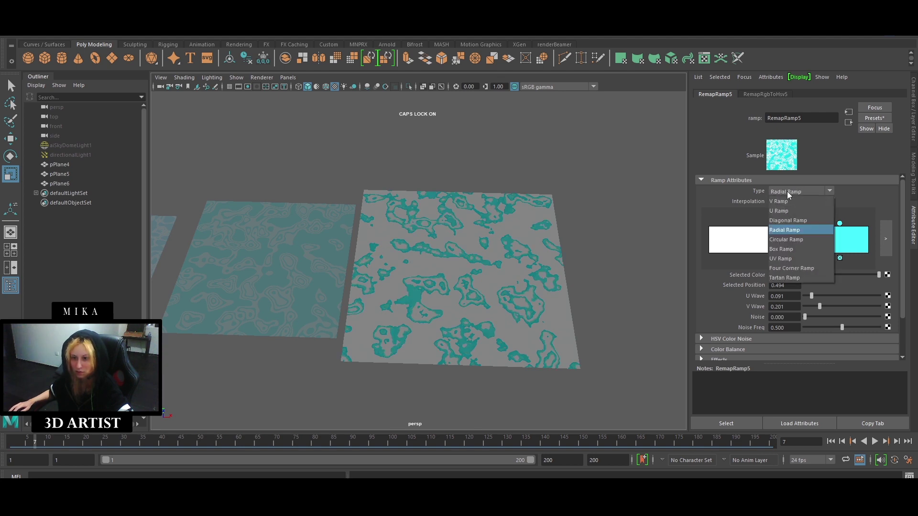
{"action": "left_click", "coordinate": [794, 239]}
{"action": "left_click", "coordinate": [790, 192]}
{"action": "left_click", "coordinate": [781, 249]}
{"action": "left_click", "coordinate": [791, 192]}
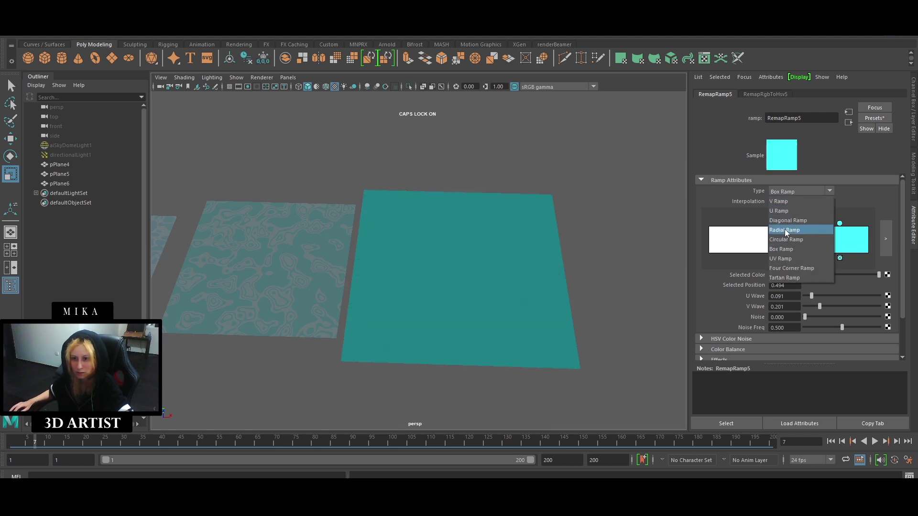
{"action": "left_click", "coordinate": [781, 258]}
{"action": "left_click", "coordinate": [790, 192]}
{"action": "left_click", "coordinate": [791, 268]}
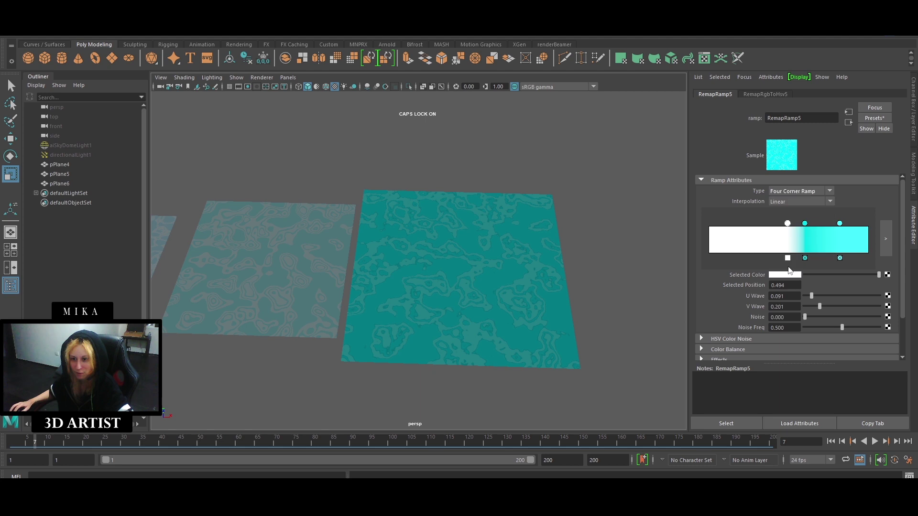
{"action": "left_click", "coordinate": [797, 192]}
{"action": "left_click", "coordinate": [782, 278]}
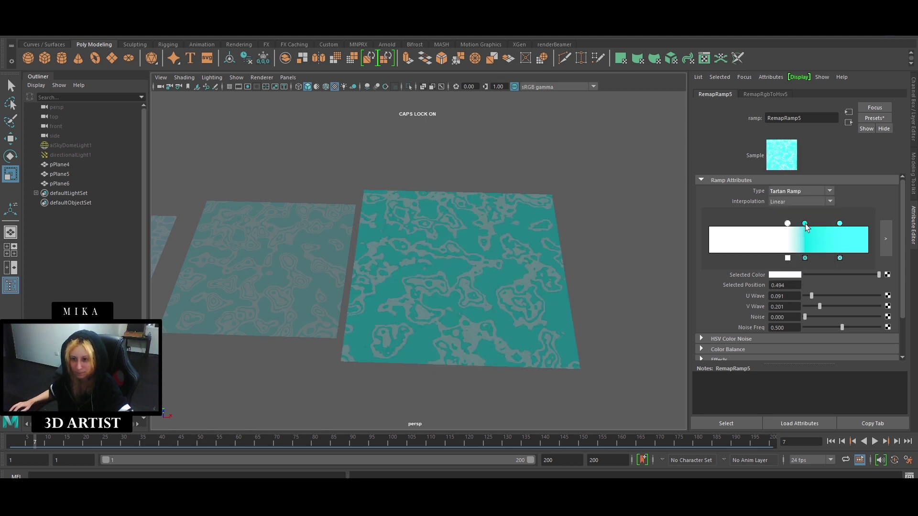
- Place the middle cyan entry at 0.620, the rightmost at 0.754, and make the middle entry bright cyan
{"action": "left_click_drag", "start_coordinate": [805, 224], "coordinate": [808, 231]}
{"action": "left_click", "coordinate": [795, 280]}
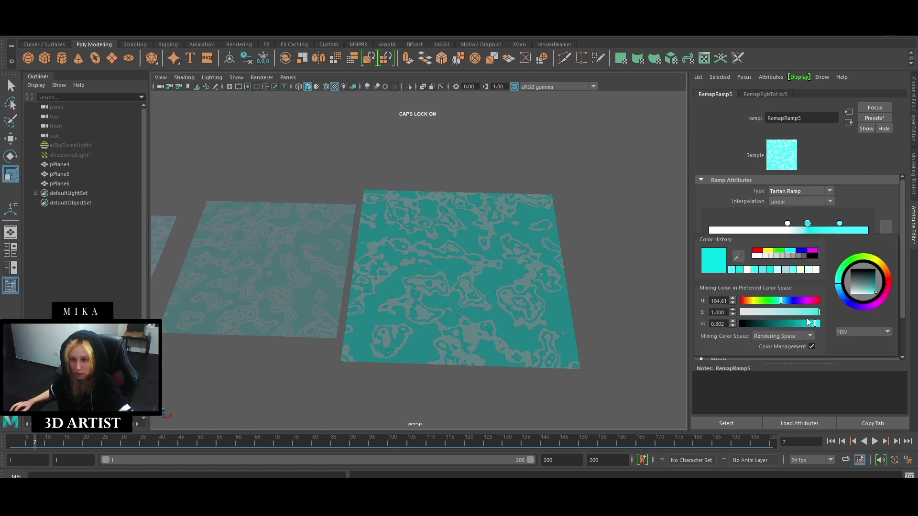
{"action": "left_click_drag", "start_coordinate": [809, 327], "coordinate": [804, 327]}
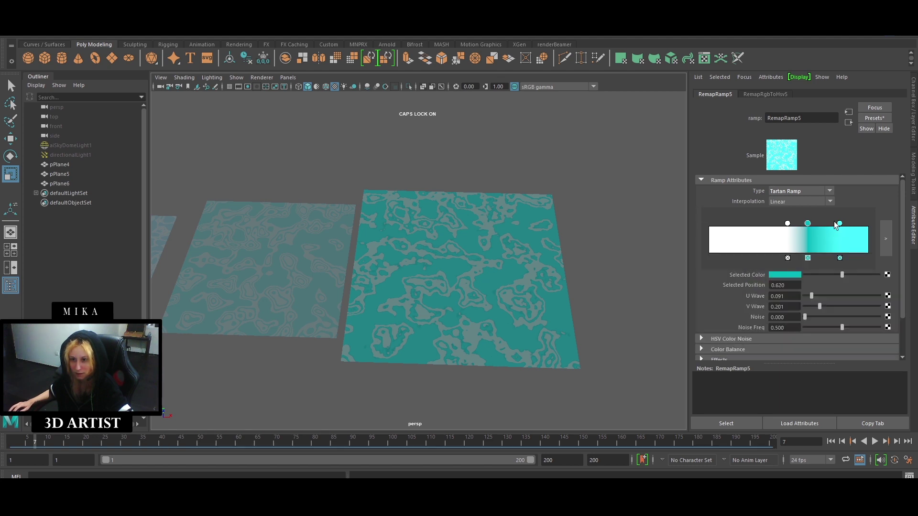
{"action": "left_click_drag", "start_coordinate": [837, 226], "coordinate": [812, 225]}
{"action": "left_click", "coordinate": [786, 224]}
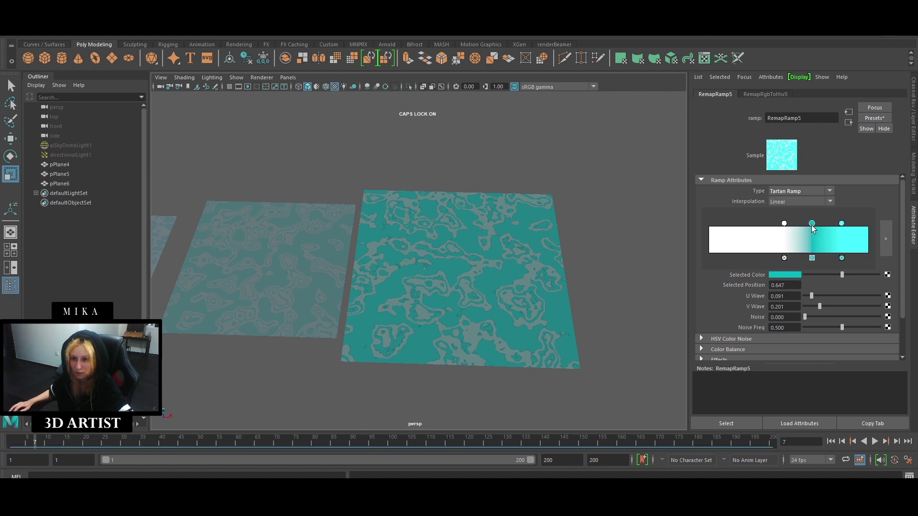
{"action": "left_click", "coordinate": [797, 276]}
{"action": "left_click", "coordinate": [749, 270]}
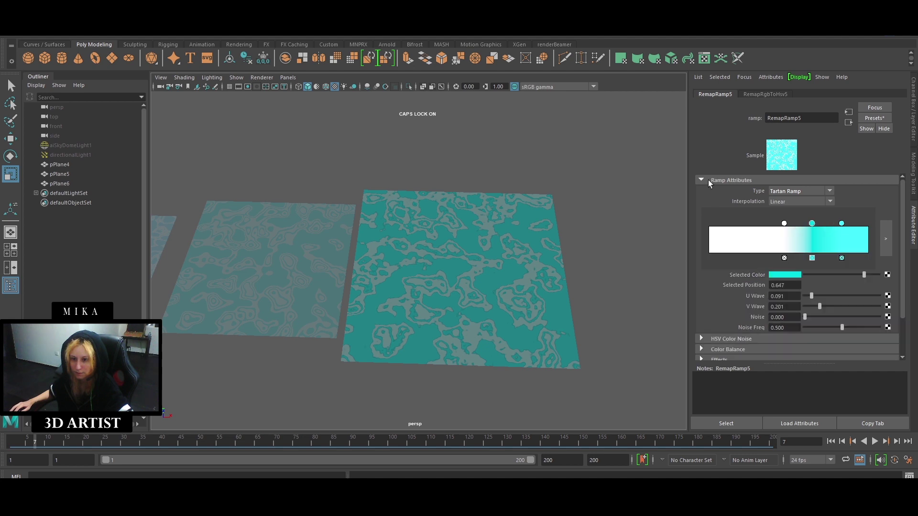
- Frame all three water planes in the persp view and play the animation from the start
{"action": "right_click_drag", "start_coordinate": [568, 212], "coordinate": [613, 242], "text": "alt"}
{"action": "scroll", "coordinate": [610, 255], "scroll_direction": "up", "scroll_amount": 5}
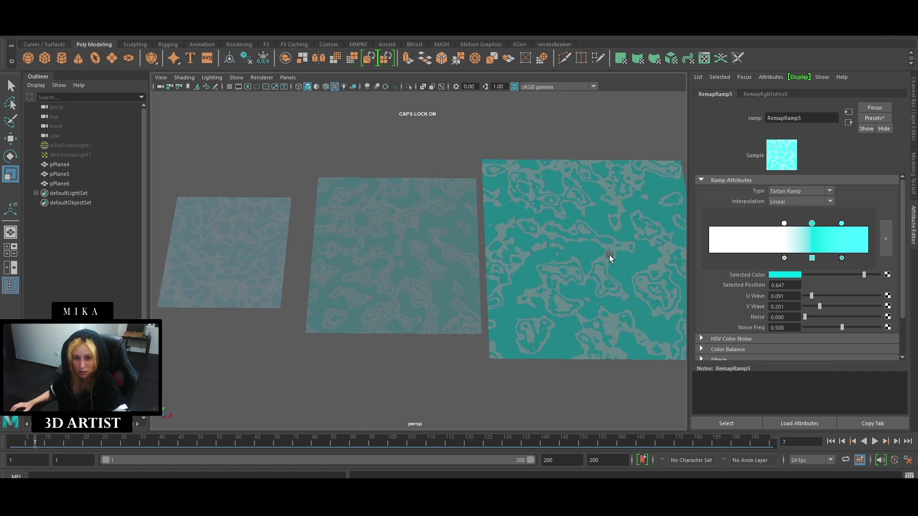
{"action": "middle_click_drag", "start_coordinate": [609, 254], "coordinate": [567, 260], "text": "alt"}
{"action": "scroll", "coordinate": [569, 258], "scroll_direction": "up", "scroll_amount": 3}
{"action": "scroll", "coordinate": [549, 262], "scroll_direction": "up", "scroll_amount": 2}
{"action": "scroll", "coordinate": [234, 247], "scroll_direction": "up", "scroll_amount": 3}
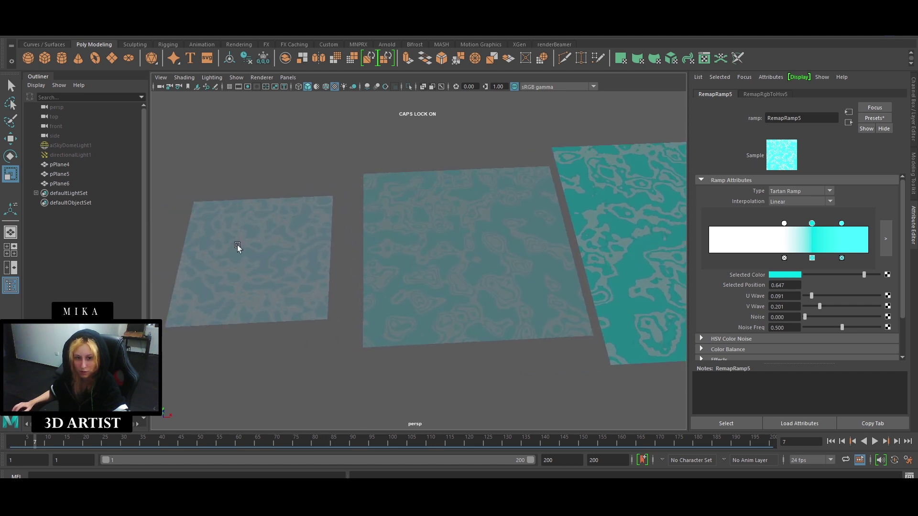
{"action": "scroll", "coordinate": [497, 316], "scroll_direction": "down", "scroll_amount": 3}
{"action": "mouse_move", "coordinate": [515, 313]}
{"action": "left_mouse_down", "text": "alt"}
{"action": "mouse_move", "coordinate": [480, 322]}
{"action": "mouse_move", "coordinate": [500, 317]}
{"action": "left_mouse_up", "text": "alt"}
{"action": "left_click", "coordinate": [520, 317]}
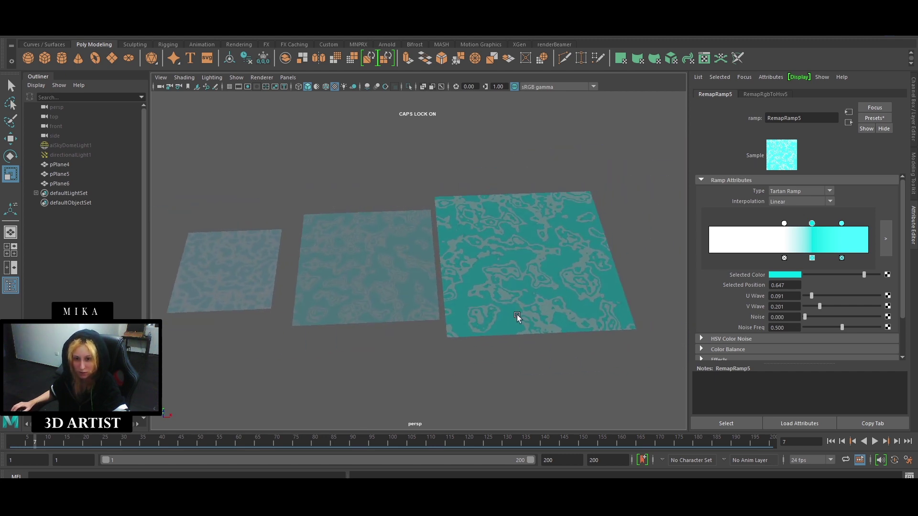
{"action": "scroll", "coordinate": [574, 301], "scroll_direction": "up", "scroll_amount": 2}
{"action": "left_click", "coordinate": [623, 287]}
{"action": "left_click_drag", "start_coordinate": [679, 344], "coordinate": [634, 320], "text": "alt"}
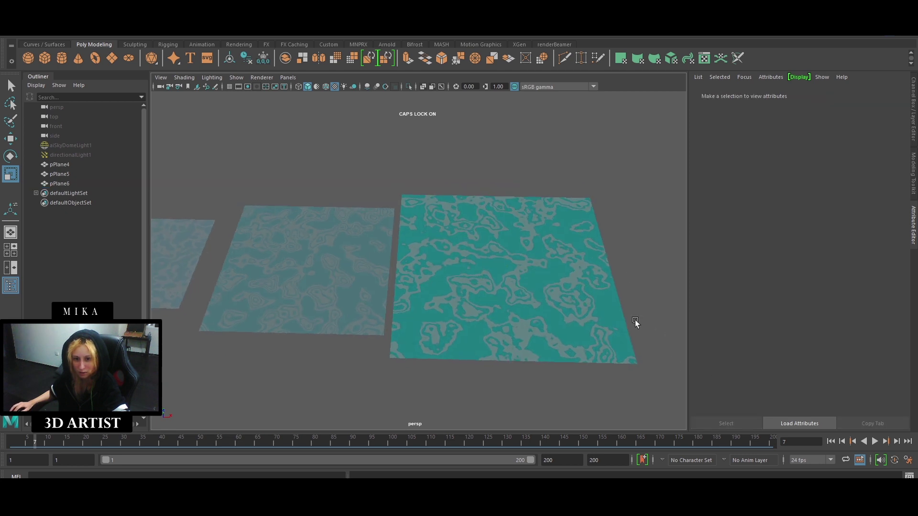
{"action": "left_click", "coordinate": [830, 440]}
{"action": "left_click", "coordinate": [873, 442]}
- Stop playback, orbit to a new angle, and replay the animation from frame one
{"action": "scroll", "coordinate": [639, 358], "scroll_direction": "up", "scroll_amount": 5}
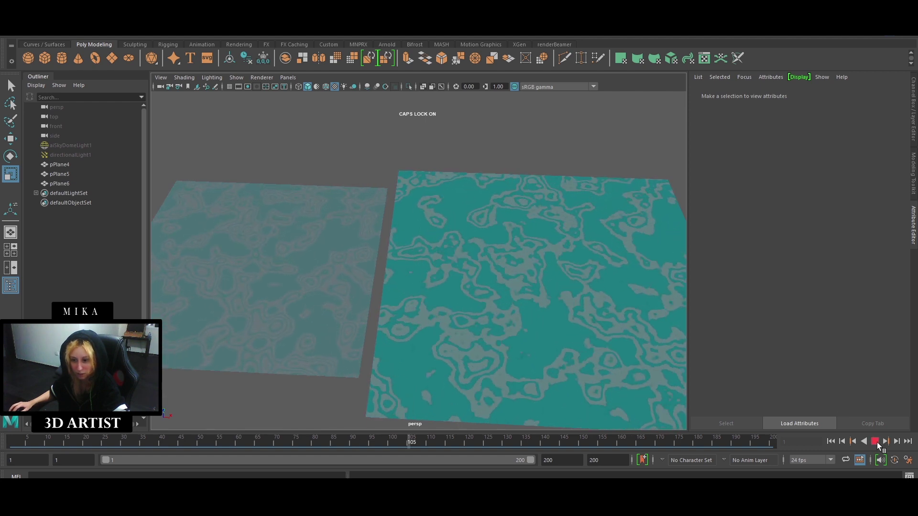
{"action": "key", "text": "Escape"}
{"action": "scroll", "coordinate": [479, 371], "scroll_direction": "down", "scroll_amount": 3}
{"action": "left_click_drag", "start_coordinate": [479, 371], "coordinate": [451, 317], "text": "alt"}
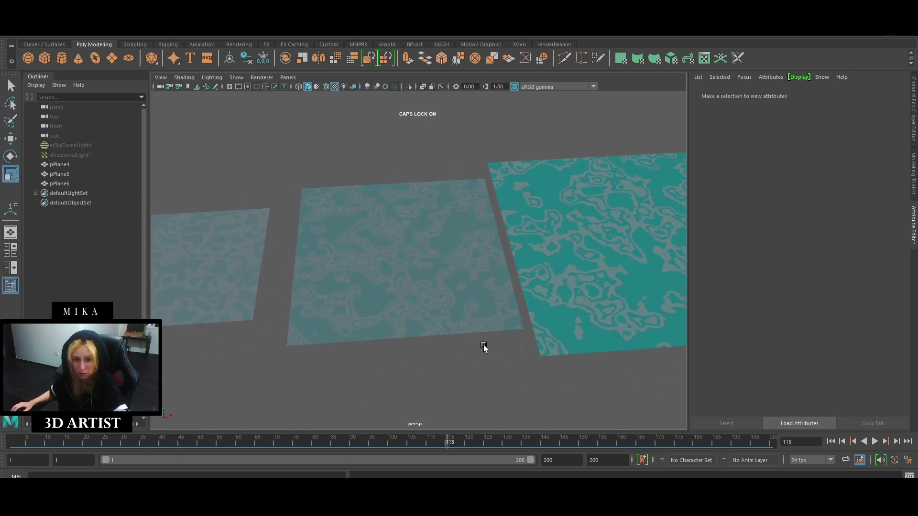
{"action": "left_click", "coordinate": [450, 314]}
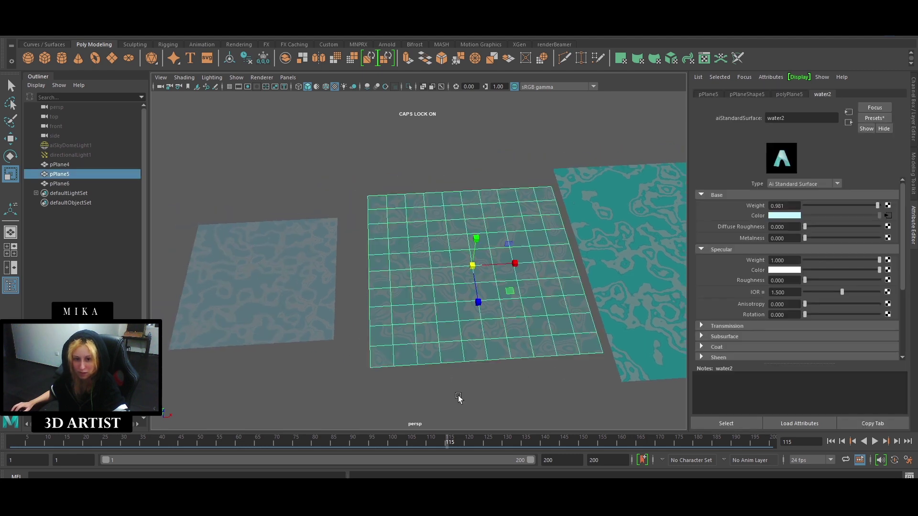
{"action": "left_click", "coordinate": [486, 377]}
{"action": "left_click", "coordinate": [829, 442]}
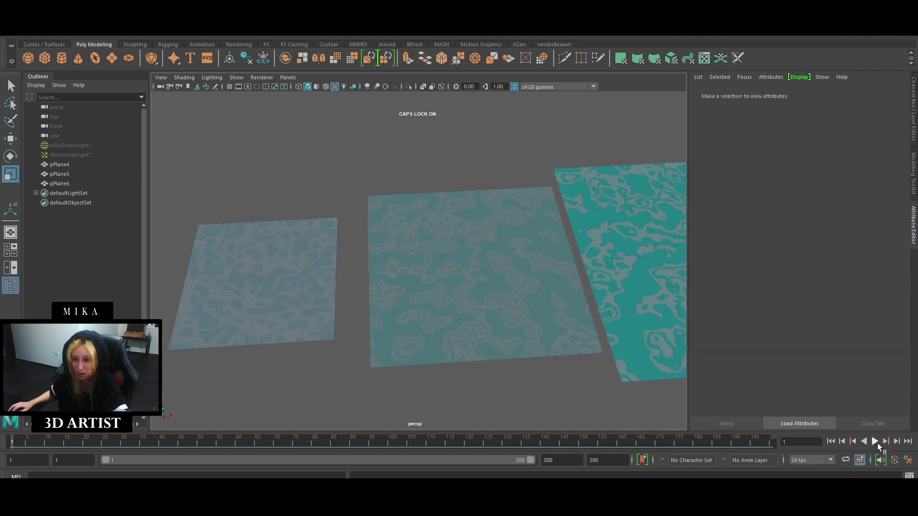
{"action": "left_click", "coordinate": [874, 441]}
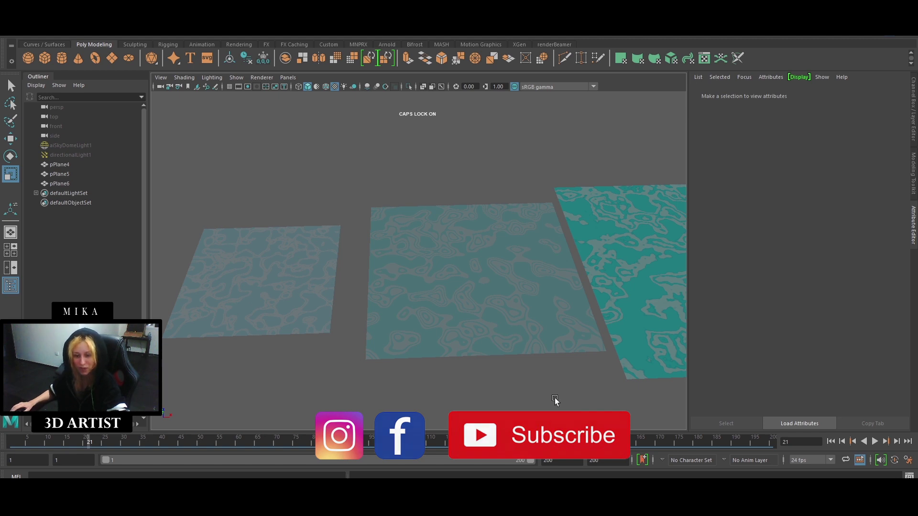
{"action": "scroll", "coordinate": [554, 398], "scroll_direction": "down", "scroll_amount": 2}
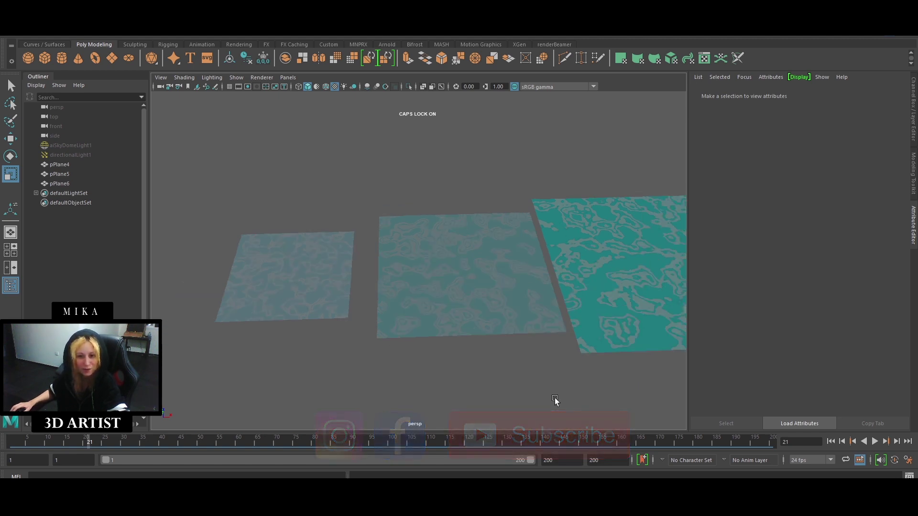